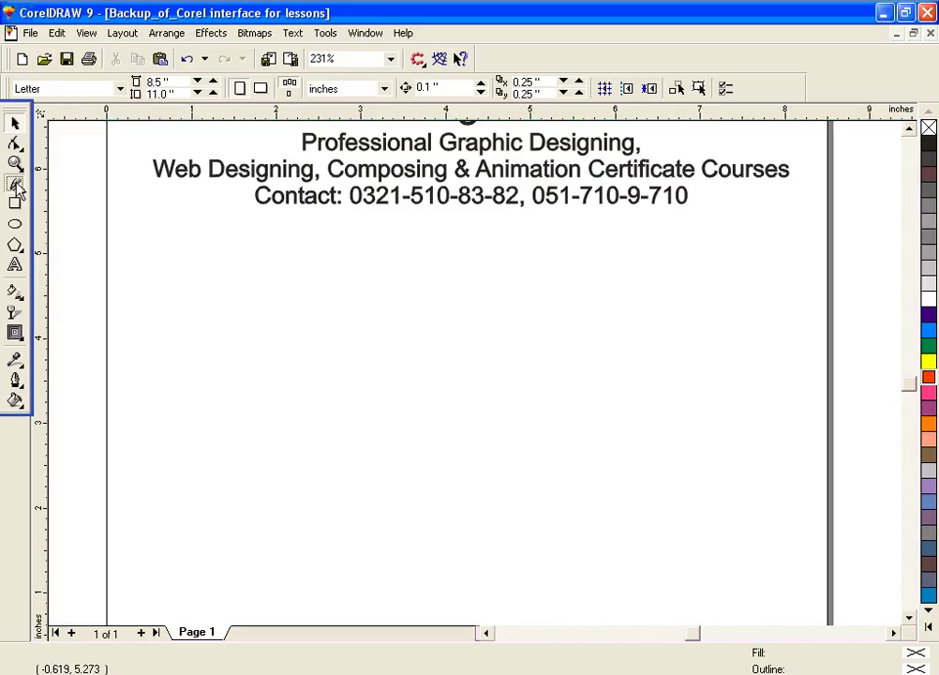
Step: Draw a closed freehand curve about 3.8 by 2.5 inches below the contact line and move it about 1 inch left
left_click(15, 185)
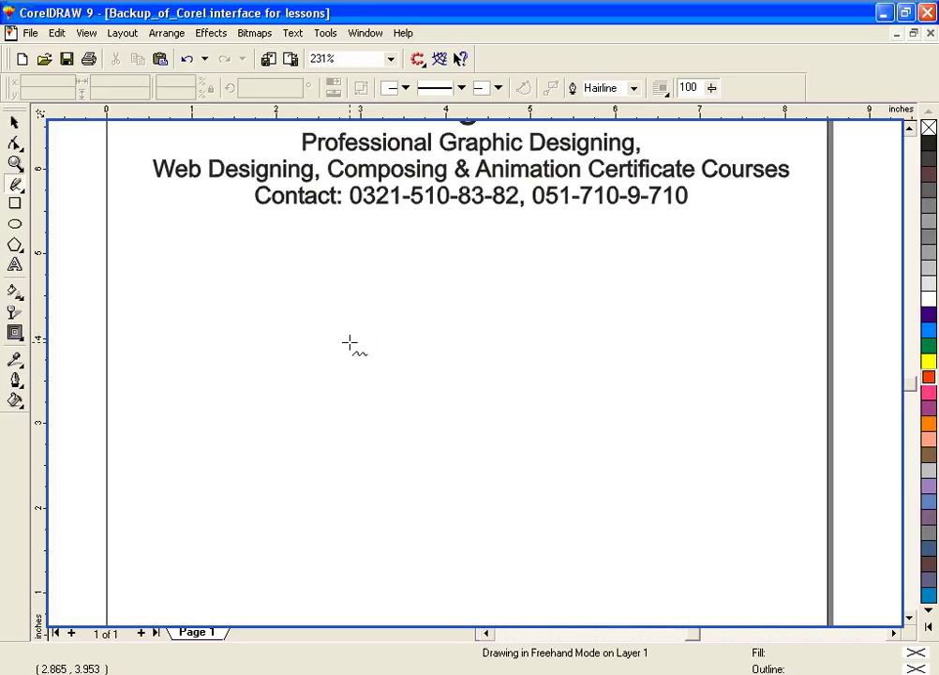
mouse_move(348, 342)
left_mouse_down()
mouse_move(401, 323)
mouse_move(412, 357)
mouse_move(447, 357)
mouse_move(568, 311)
mouse_move(569, 359)
mouse_move(600, 417)
mouse_move(597, 461)
mouse_move(510, 524)
mouse_move(487, 524)
mouse_move(478, 508)
mouse_move(478, 473)
mouse_move(394, 438)
mouse_move(346, 486)
mouse_move(310, 495)
mouse_move(279, 452)
mouse_move(279, 418)
mouse_move(299, 410)
mouse_move(307, 348)
mouse_move(344, 338)
left_mouse_up()
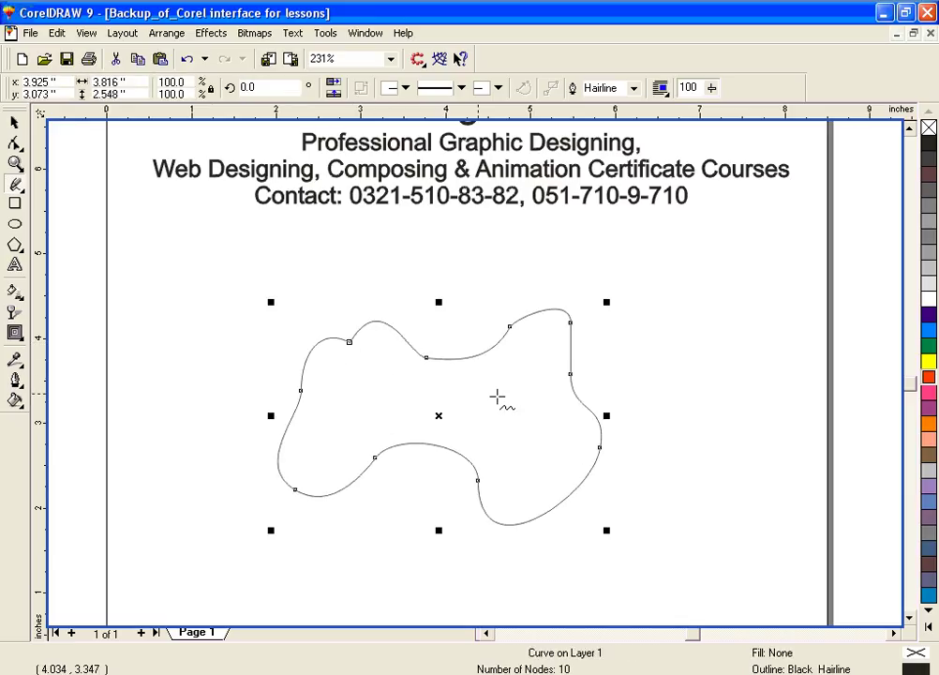
left_click(13, 122)
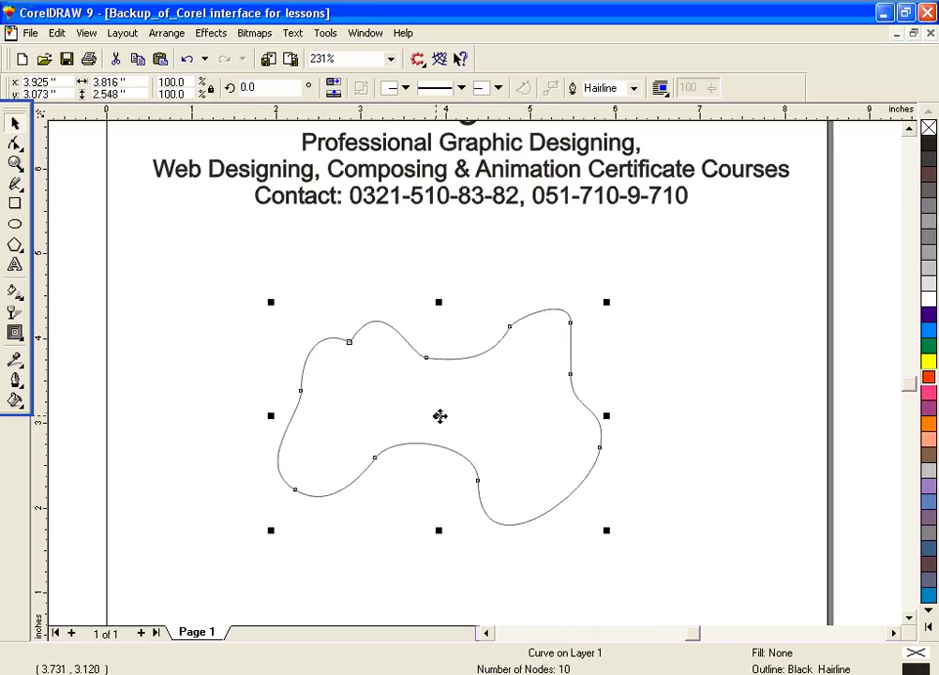
left_click_drag(438, 415, 353, 401)
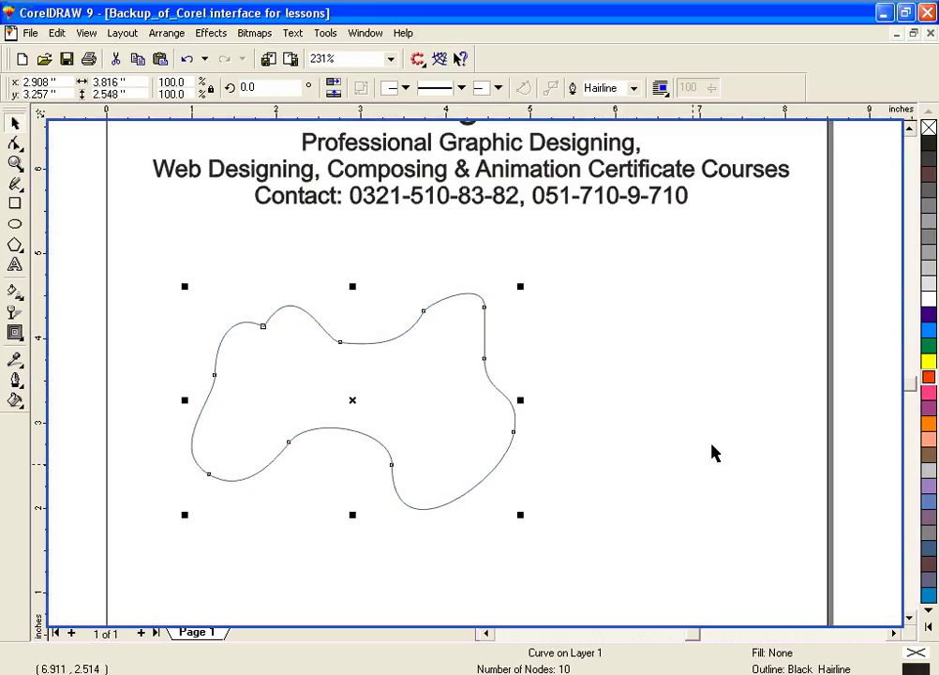
Step: Try a green fill on the curve, undo it, and set the outline width to 8 points
left_click(928, 345)
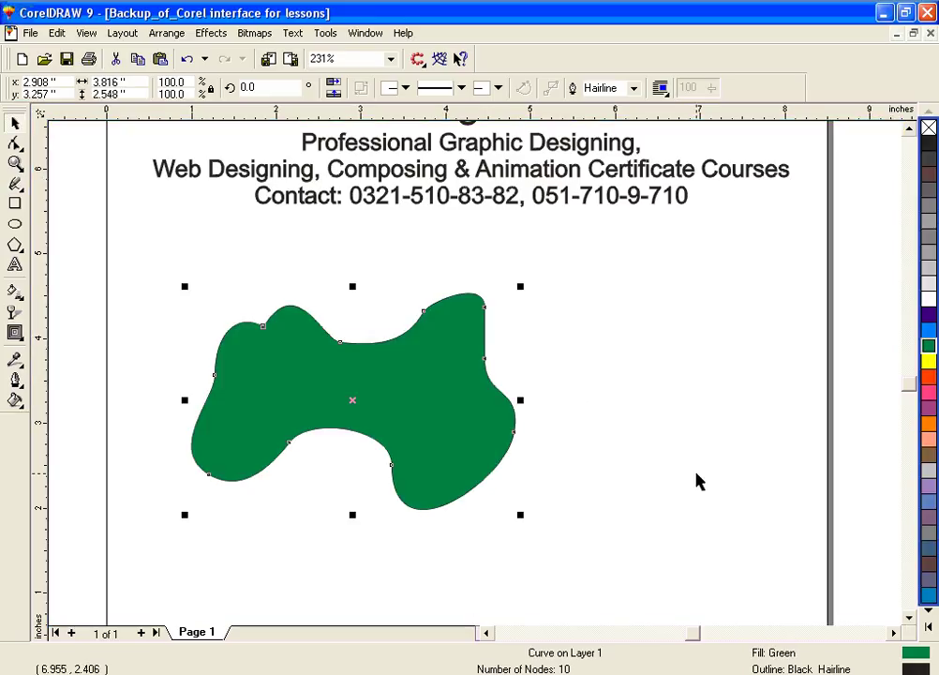
key("ctrl+z")
left_click(15, 379)
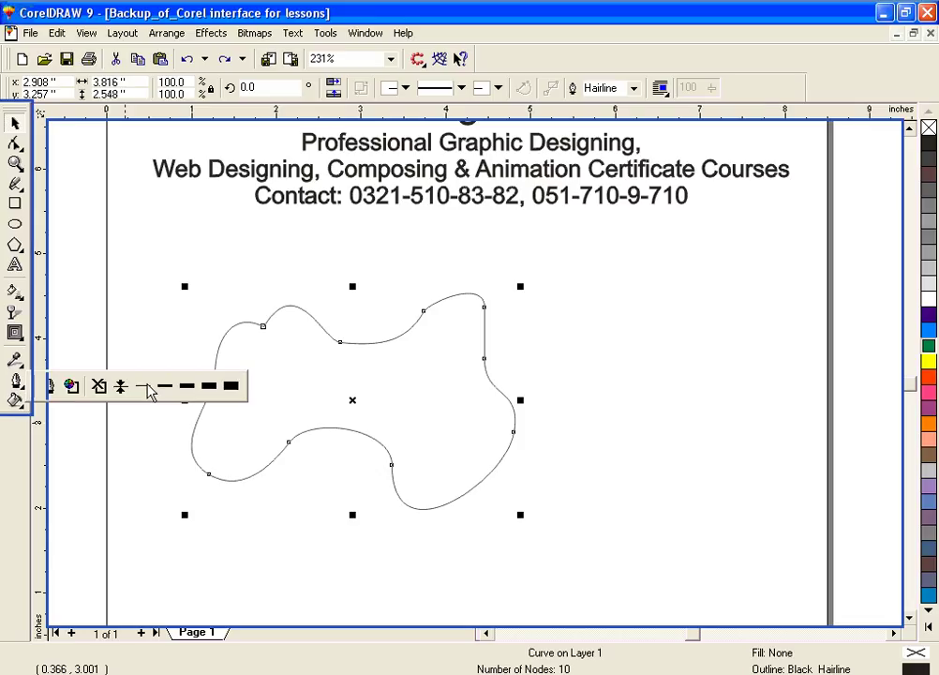
left_click(184, 387)
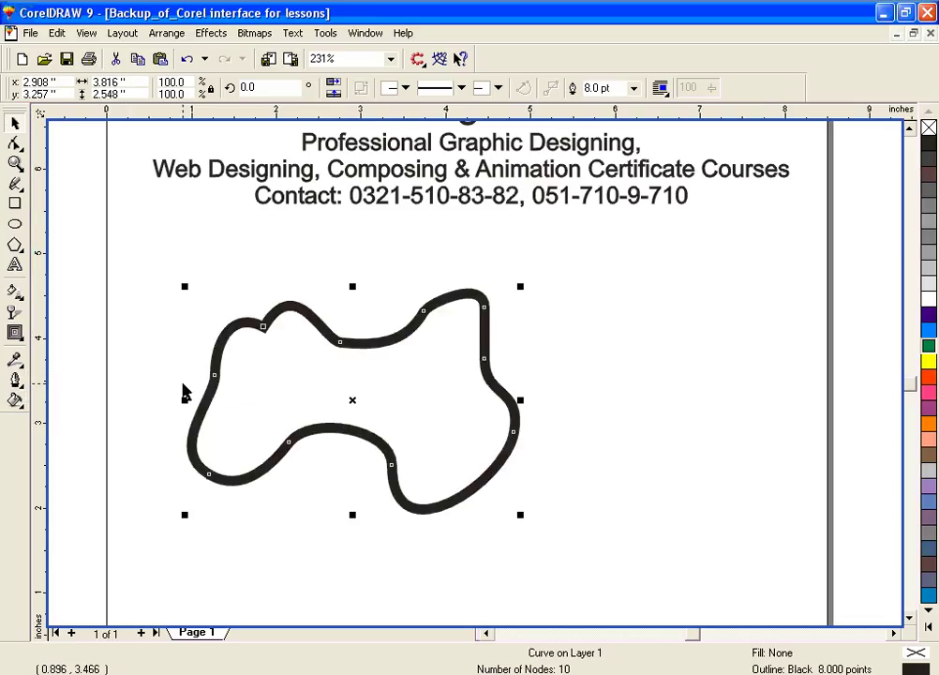
Step: Give the curve's 8-point outline a dotted line style and a red color
left_click(26, 384)
left_click(51, 385)
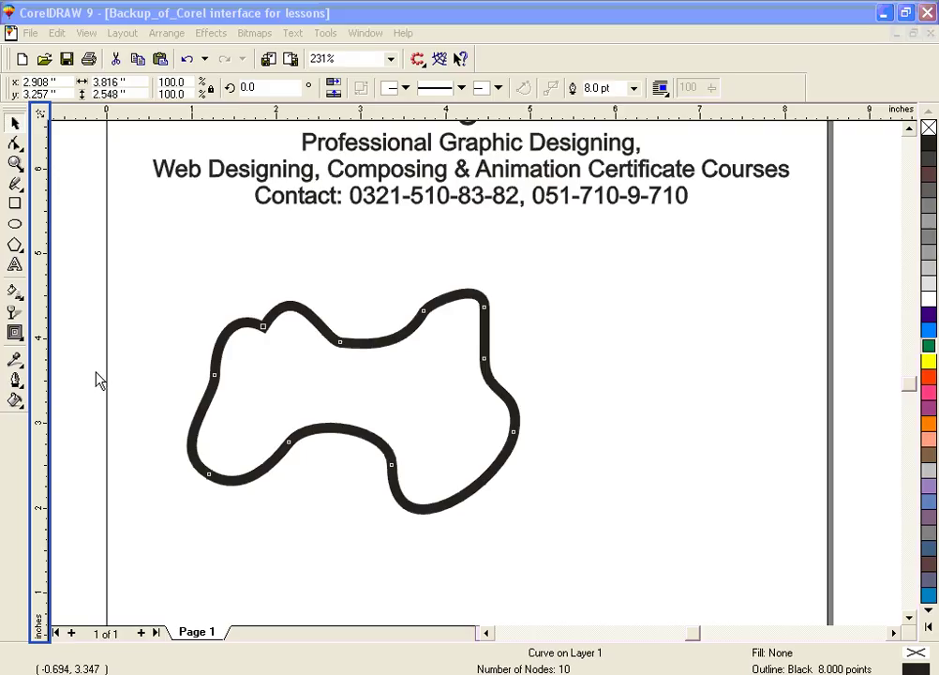
left_click(16, 394)
left_click(17, 386)
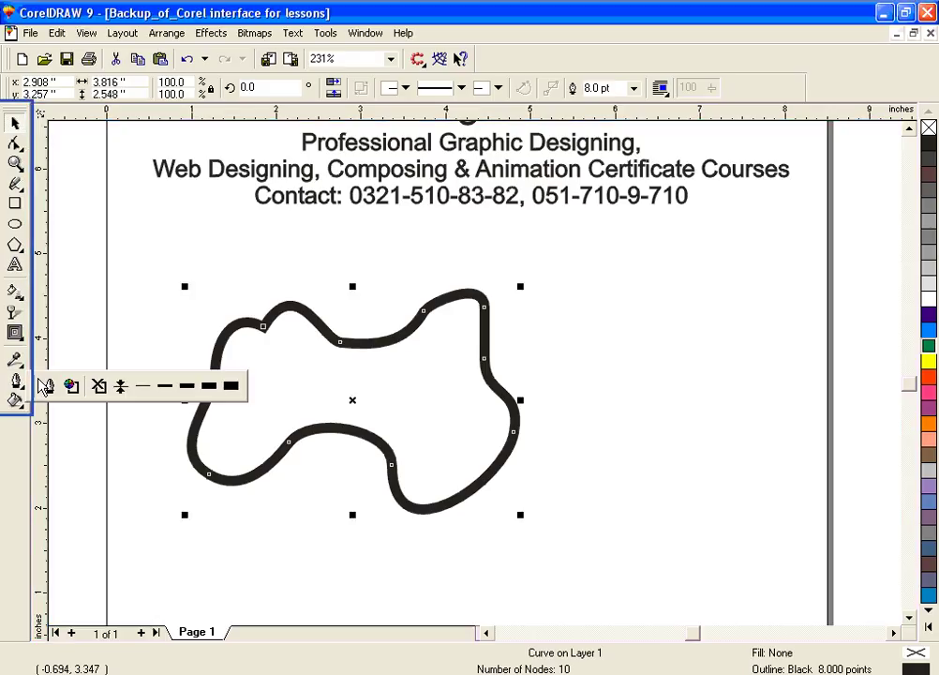
left_click(46, 386)
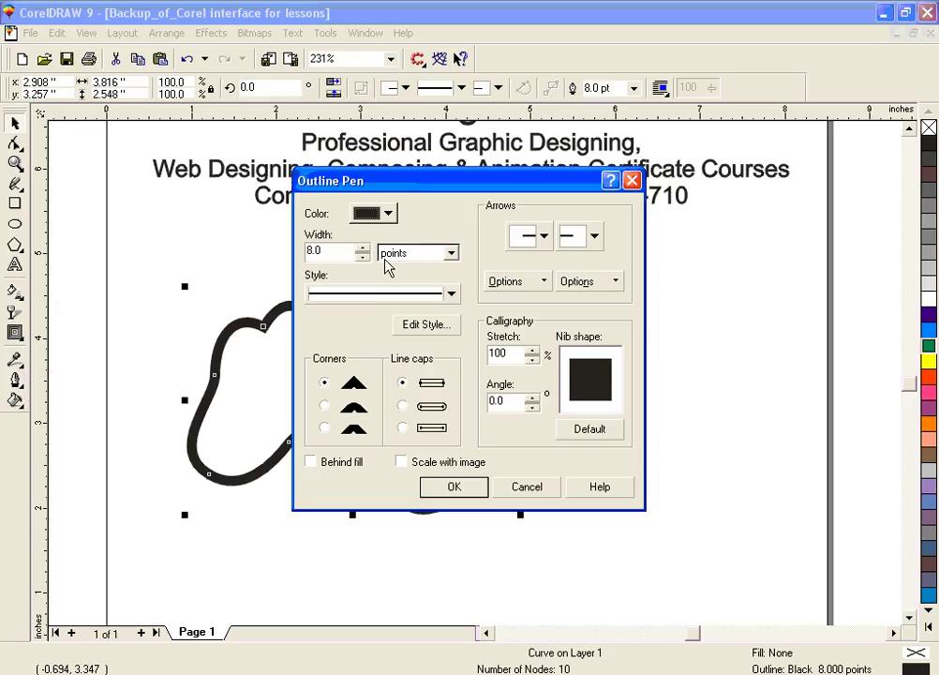
left_click(392, 295)
left_click(398, 386)
left_click(388, 215)
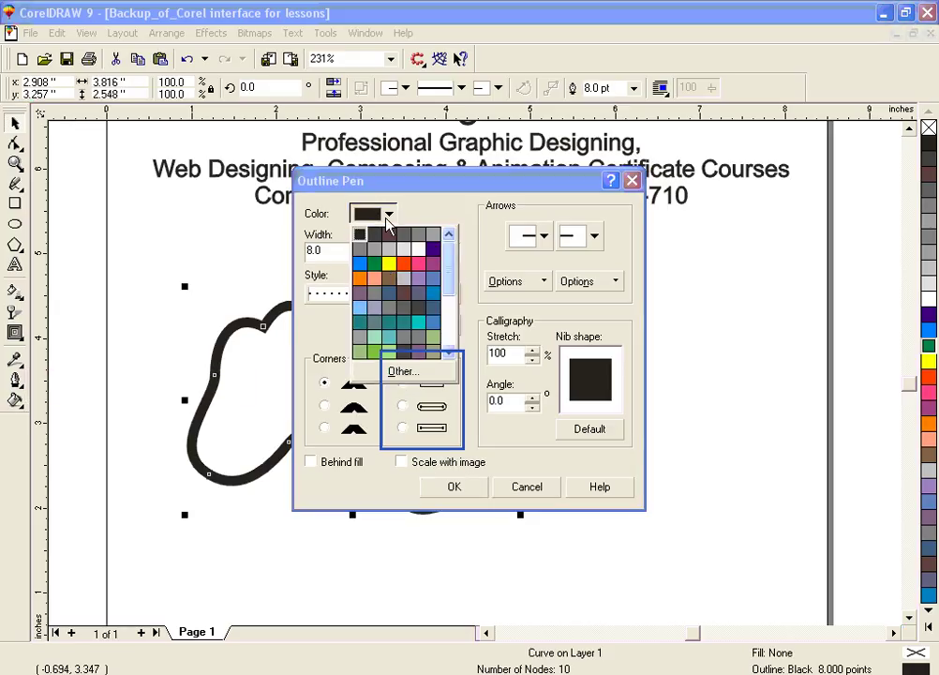
left_click(403, 266)
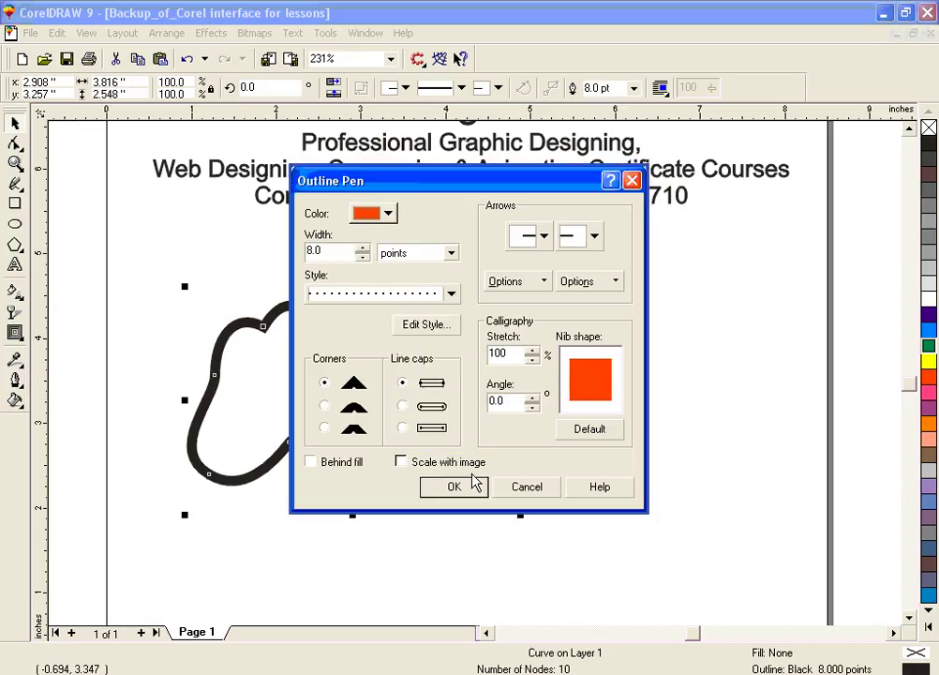
left_click(476, 488)
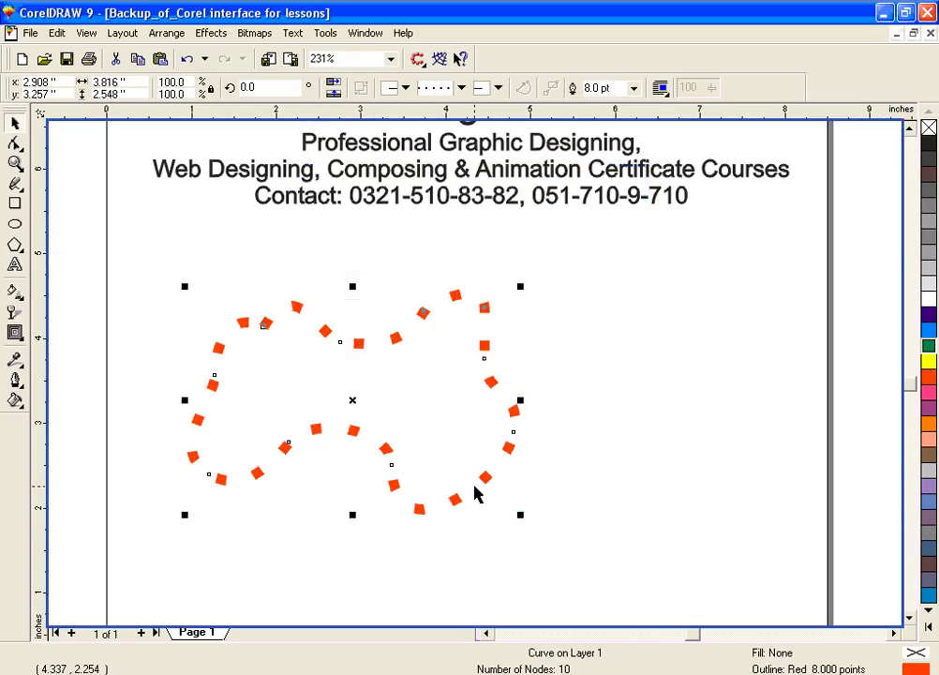
Step: Fill the curve with the yellow-green shade C:9 M:0 Y:79 K:0 of the yellow swatch and deselect it
left_click(929, 366)
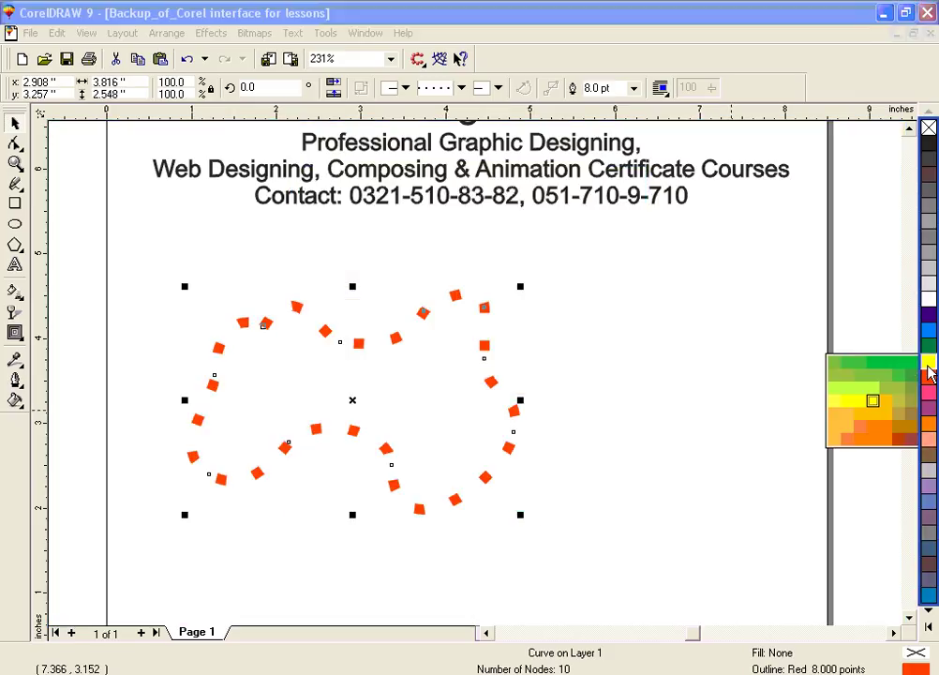
left_click(835, 394)
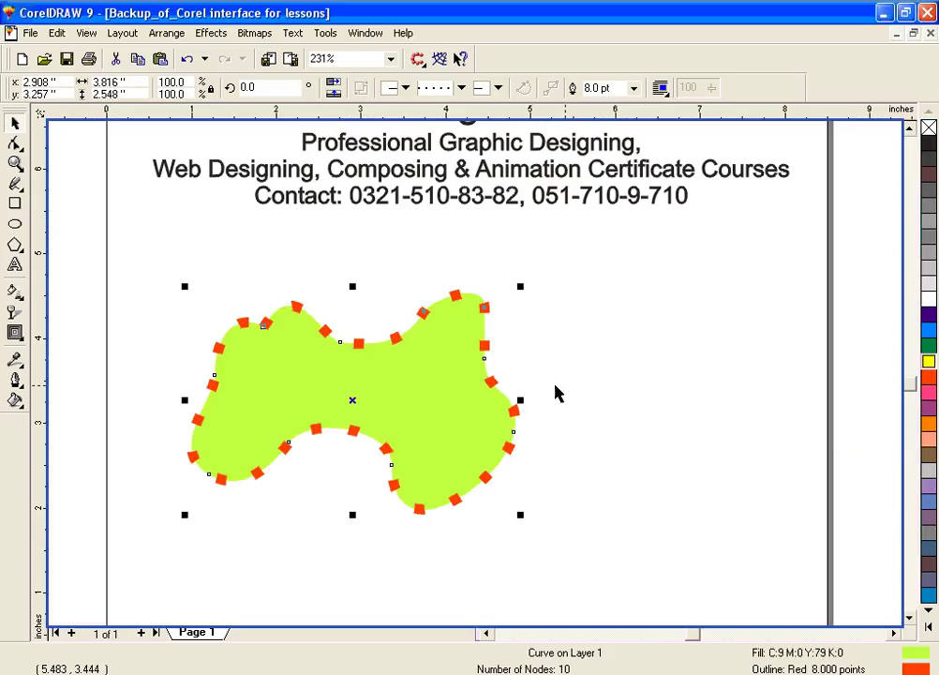
left_click(467, 495)
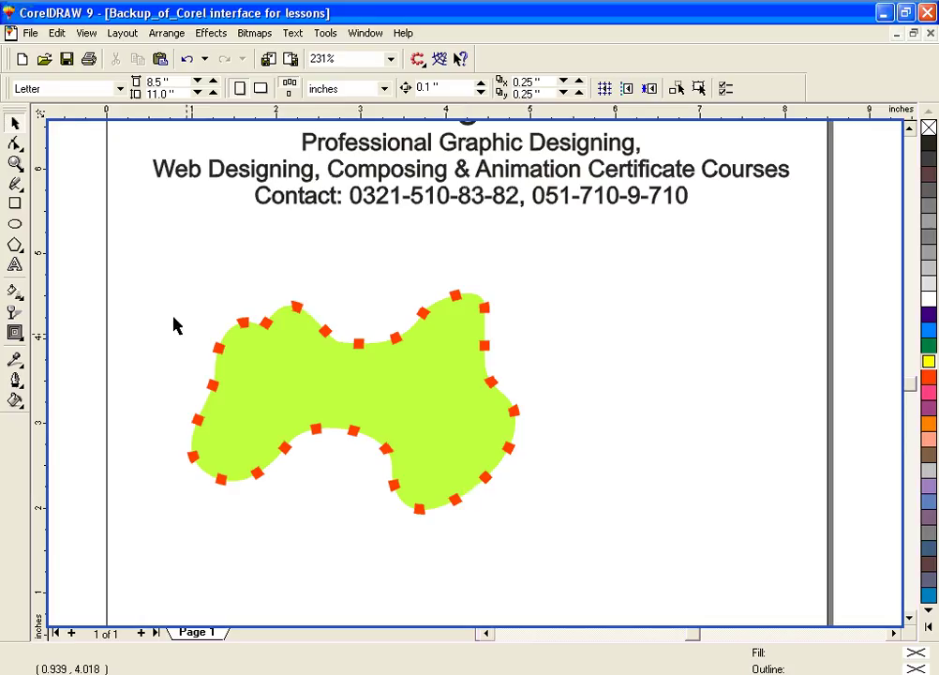
Step: Delete the yellow-green curve with the red dotted outline from the page
left_click_drag(148, 277, 608, 576)
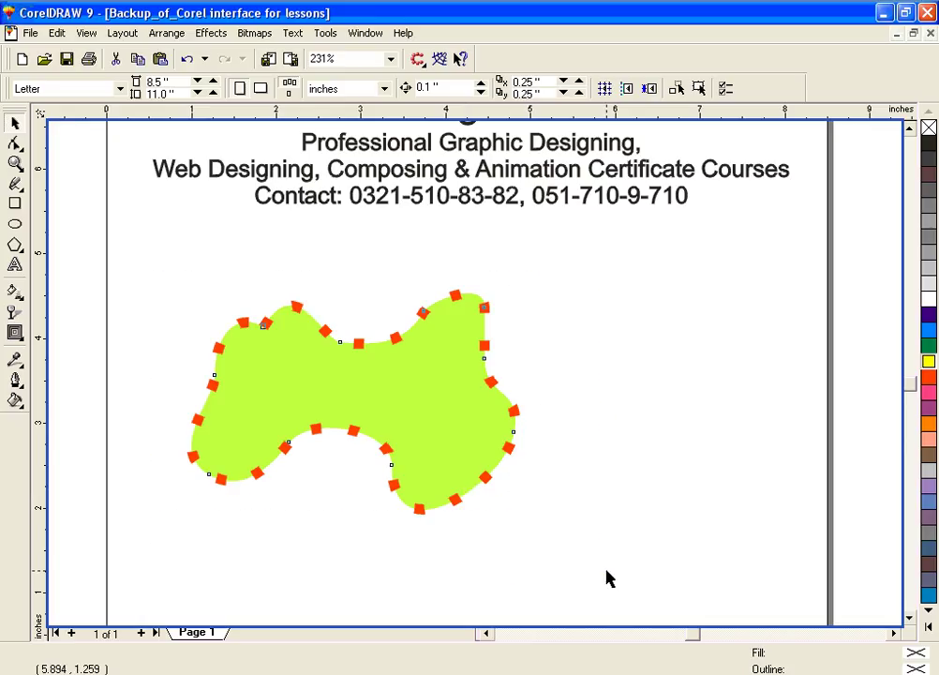
key("Delete")
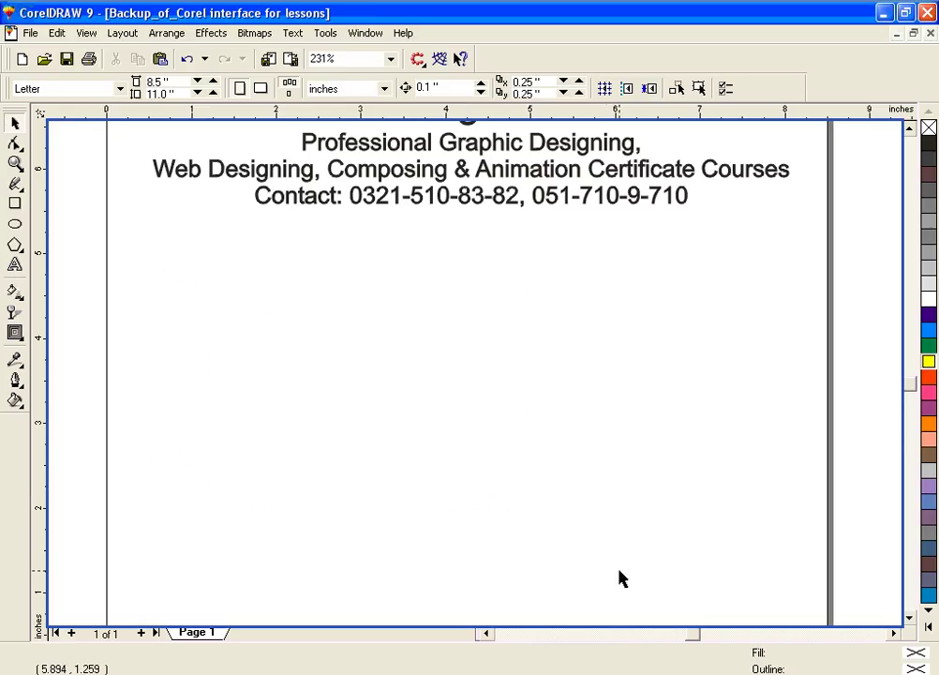
Step: With the Freehand tool, draw a closed irregular shape of connected segments about 2.4 by 2.4 inches in the page's empty area
left_click(17, 185)
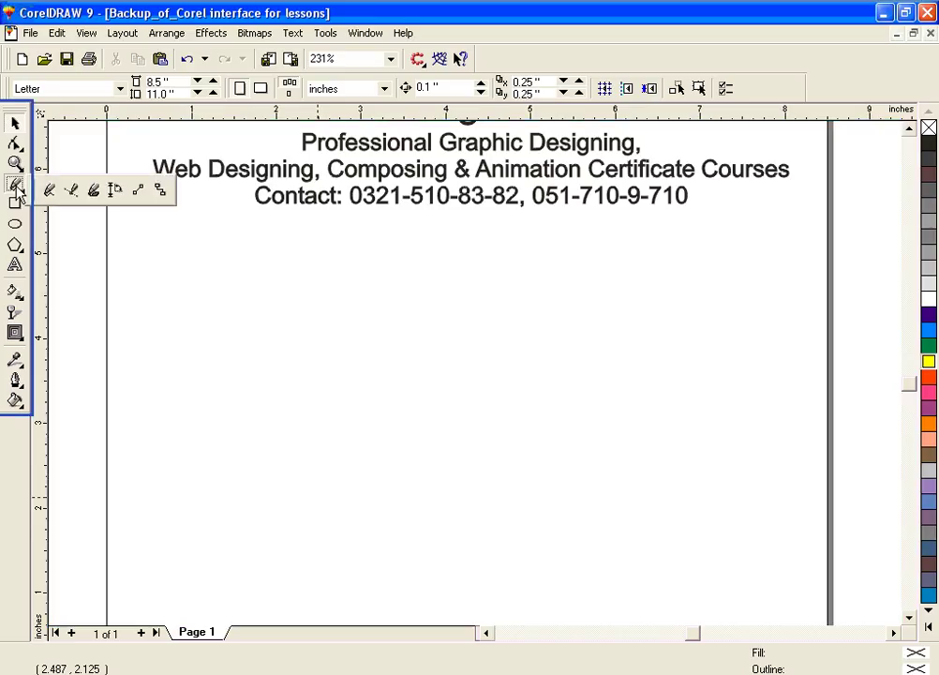
left_click(48, 190)
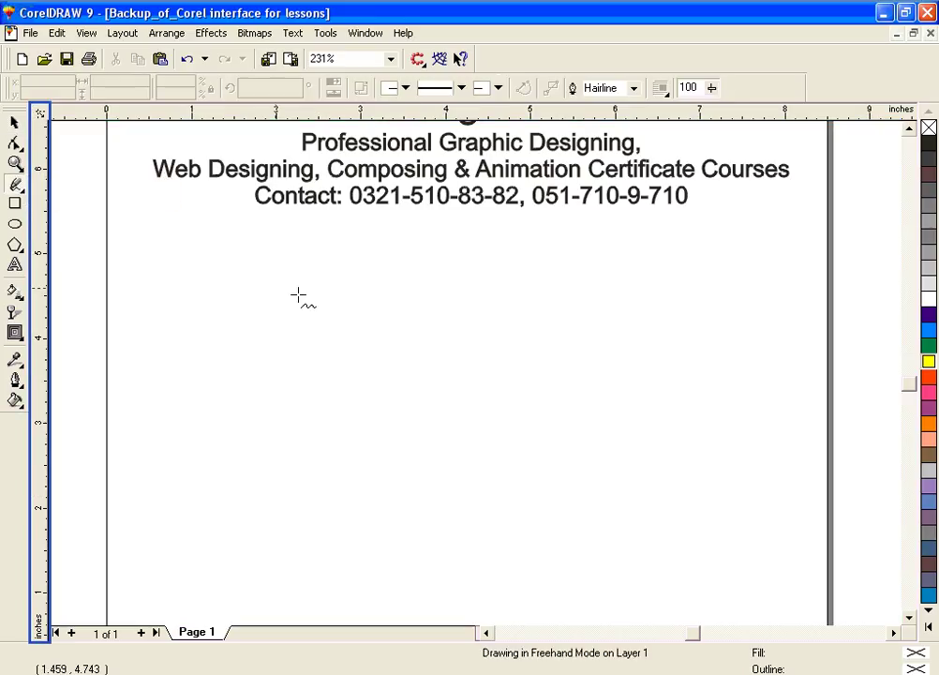
left_click(415, 339)
double_click(446, 310)
double_click(481, 310)
double_click(481, 356)
double_click(521, 379)
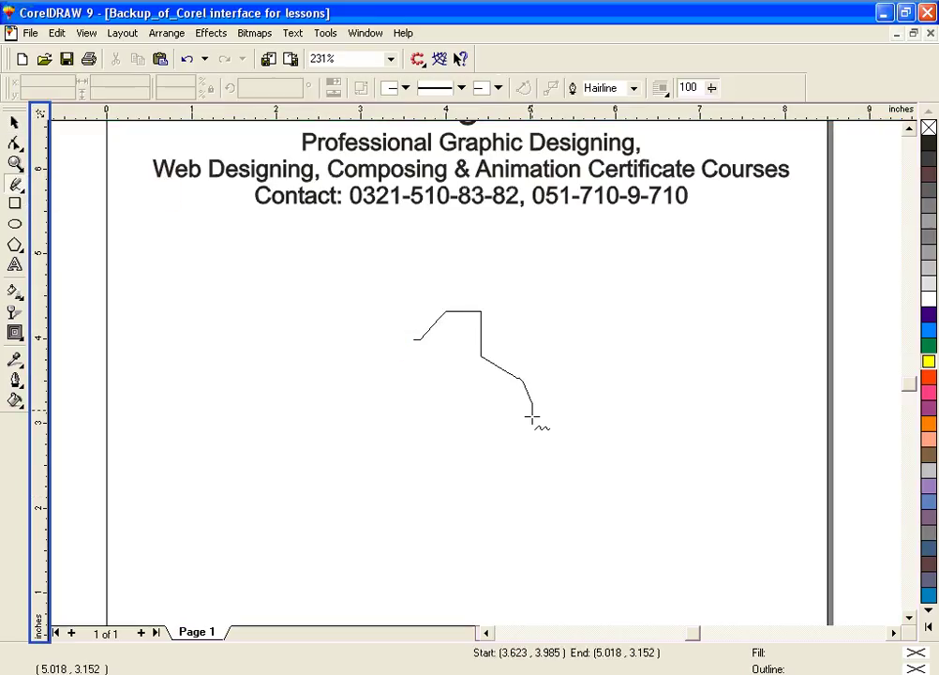
double_click(532, 405)
double_click(514, 440)
double_click(533, 496)
double_click(500, 506)
double_click(447, 507)
double_click(445, 454)
double_click(339, 452)
double_click(334, 410)
double_click(383, 394)
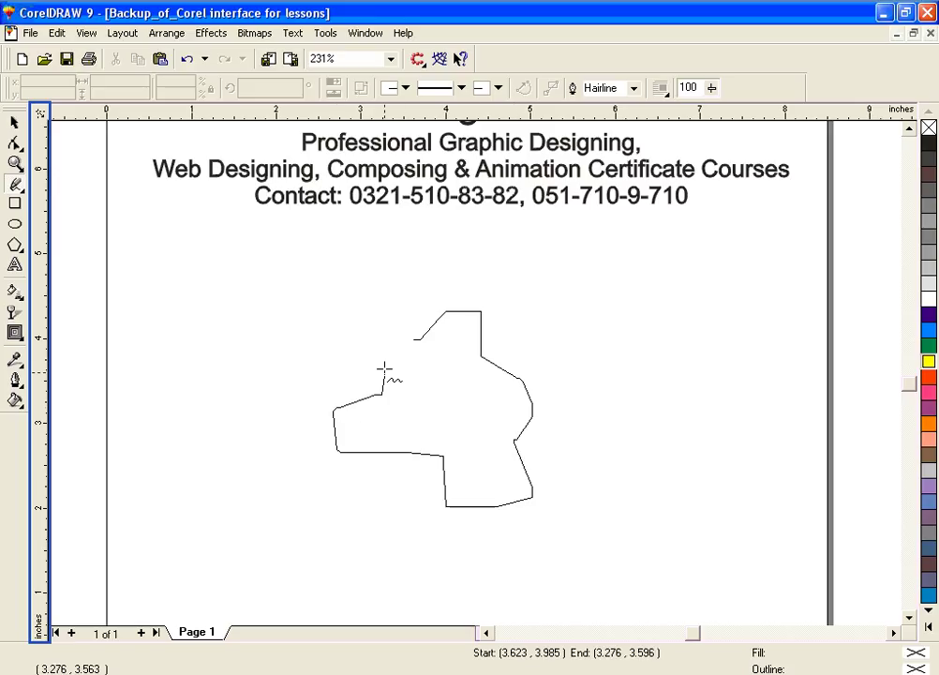
left_click(414, 345)
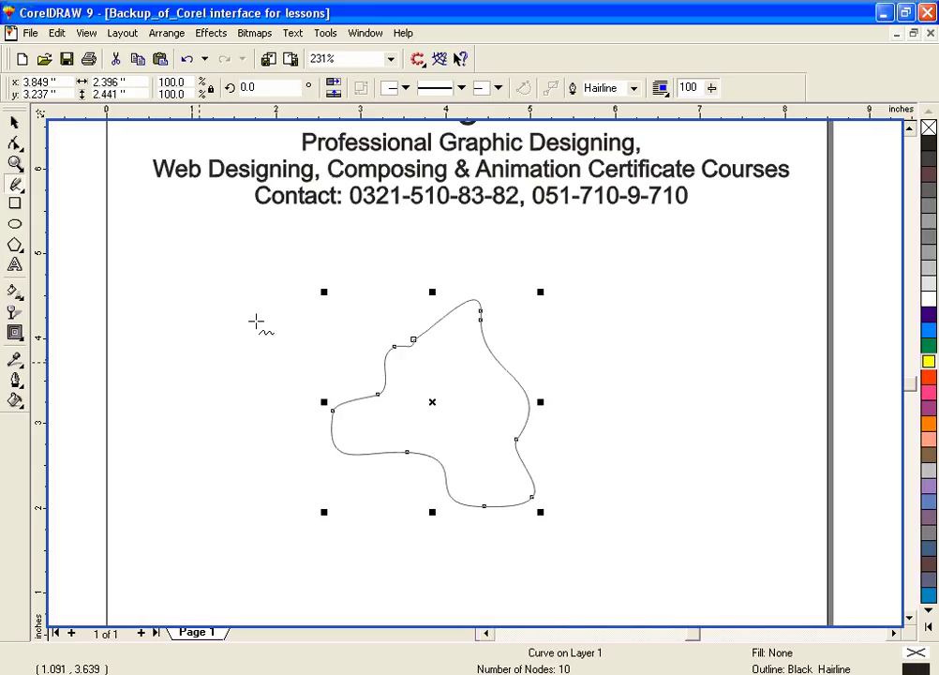
Step: Fill the new shape with green and give it a dashed outline in light yellow
left_click(928, 343)
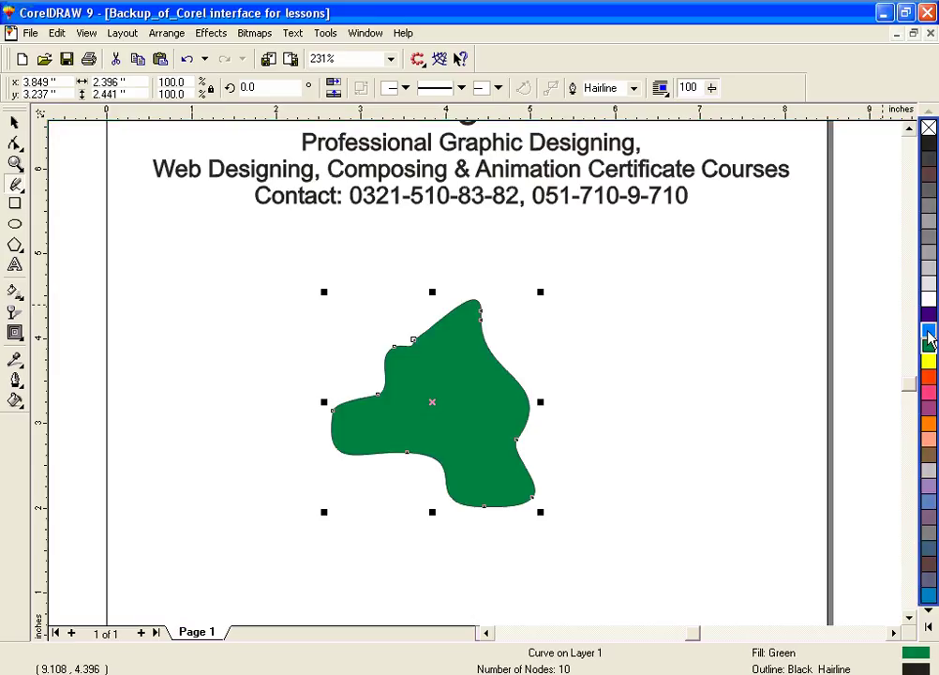
left_click(16, 379)
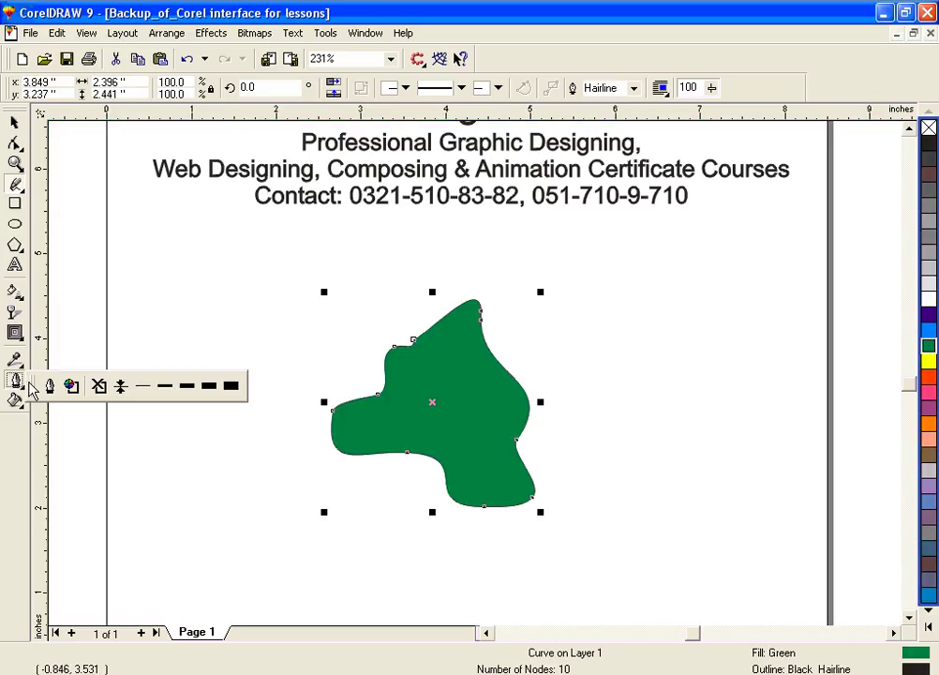
left_click(50, 385)
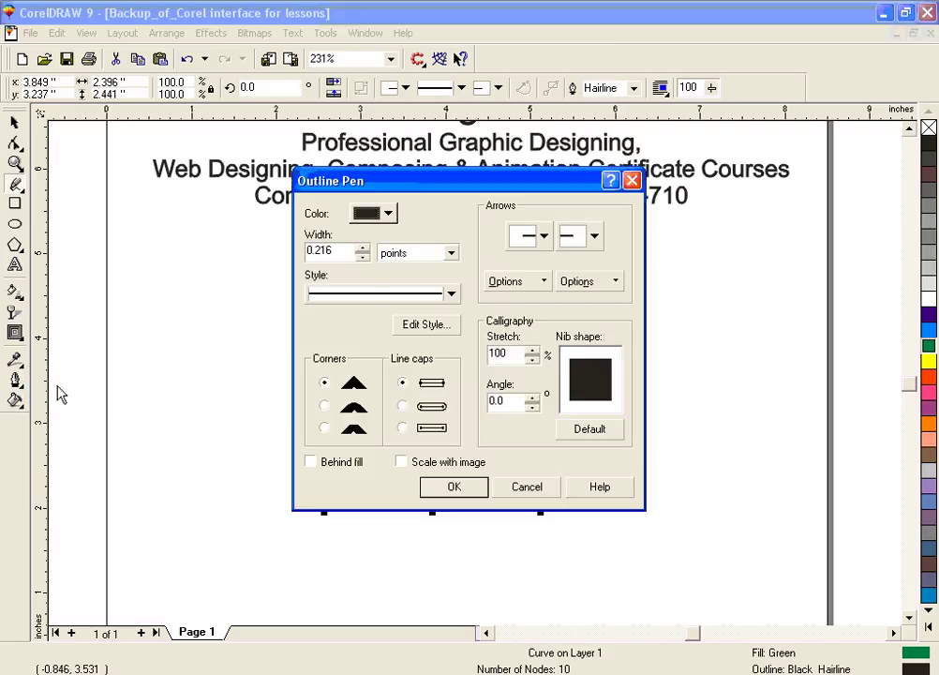
left_click(377, 296)
left_click(451, 460)
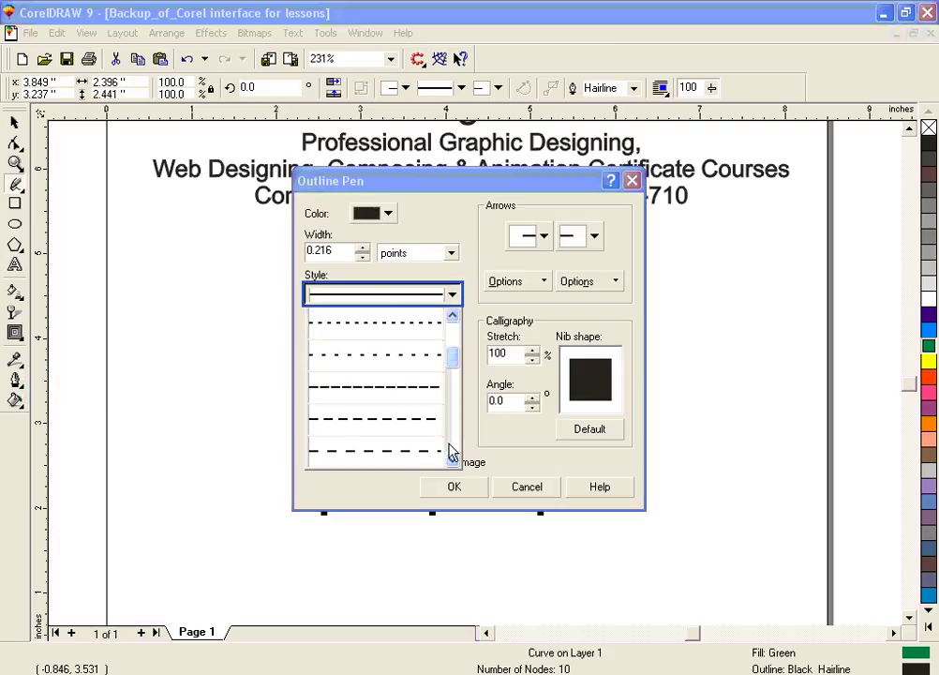
left_click(438, 452)
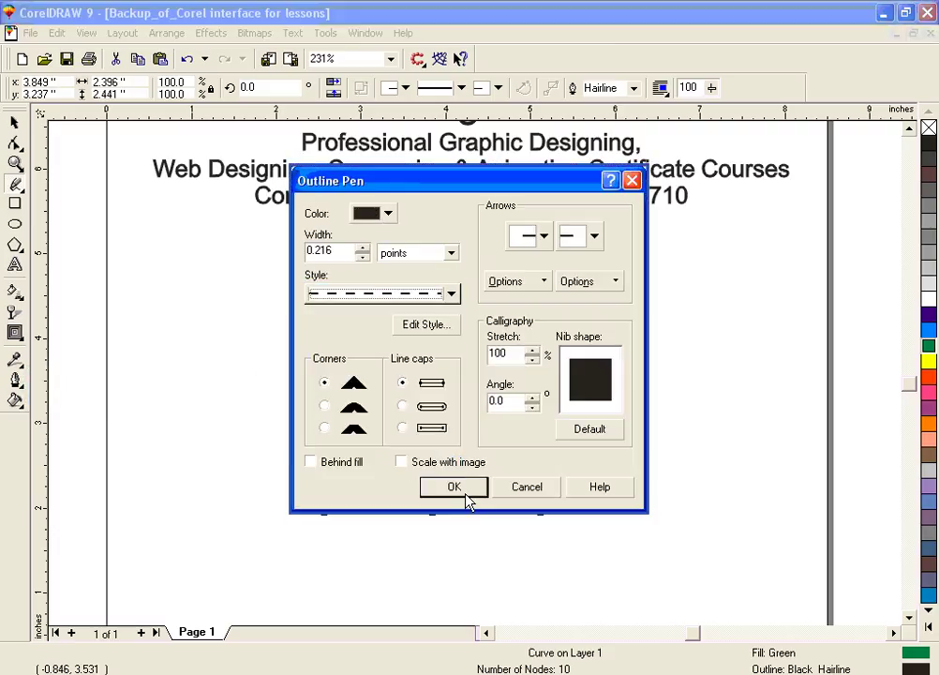
left_click(388, 214)
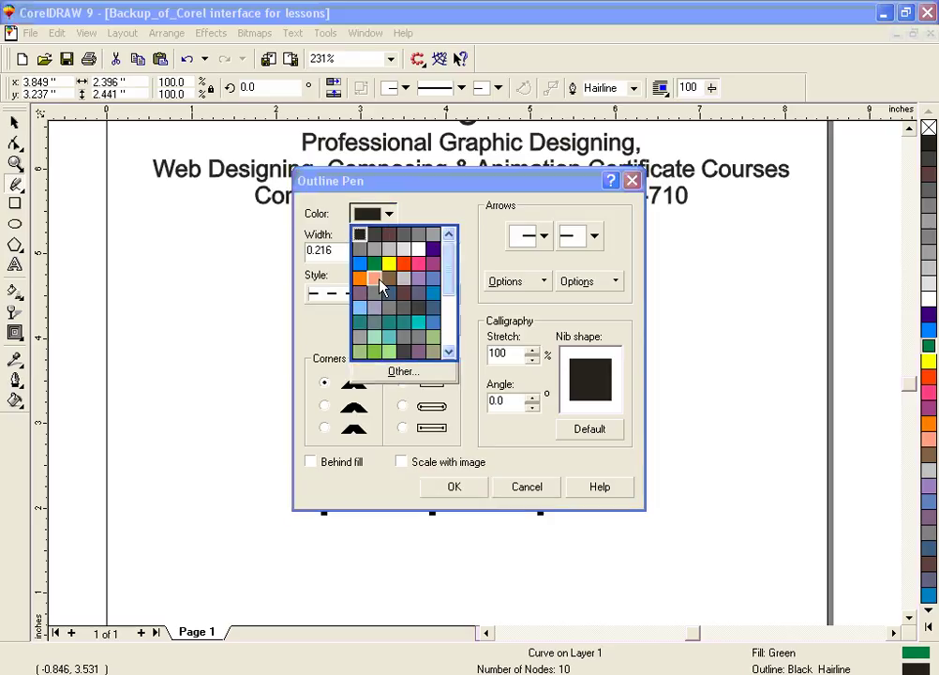
left_click_drag(449, 268, 463, 372)
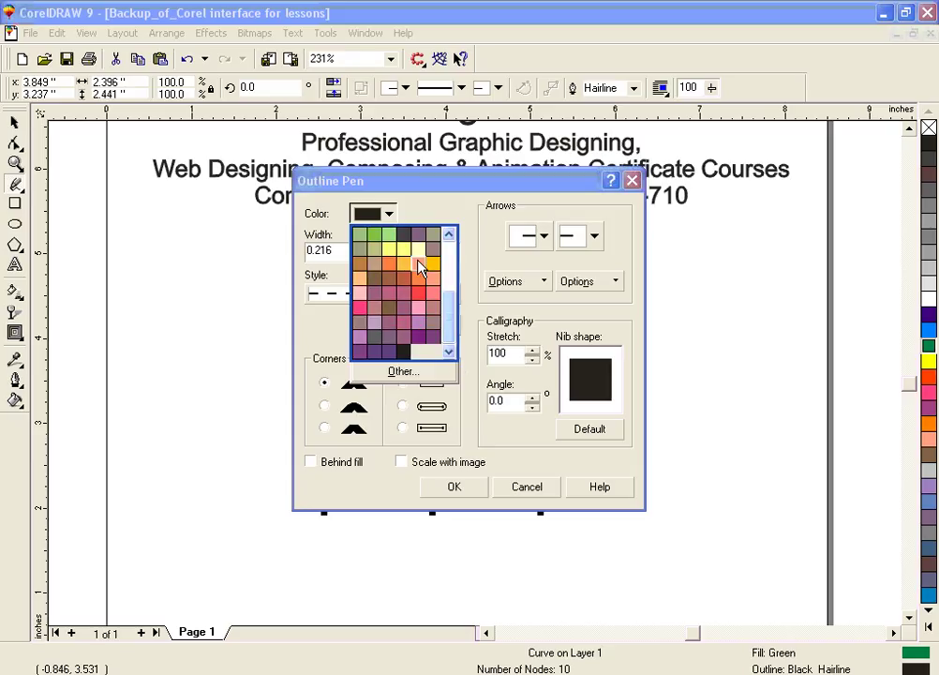
left_click(392, 253)
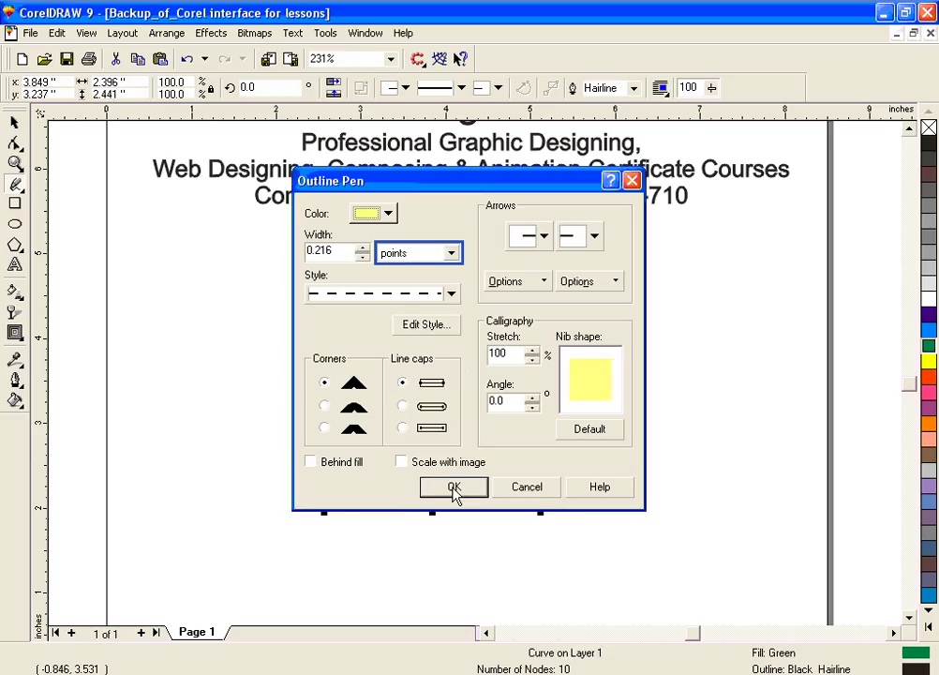
left_click(454, 491)
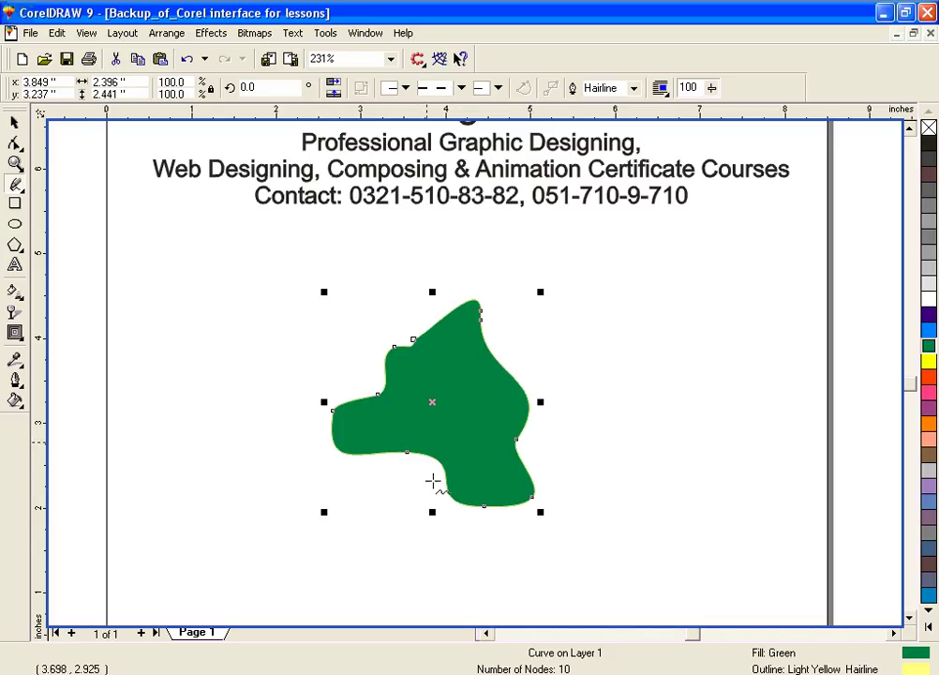
Step: Try a 16-point outline on the green shape and settle on an 8-point width
left_click(16, 381)
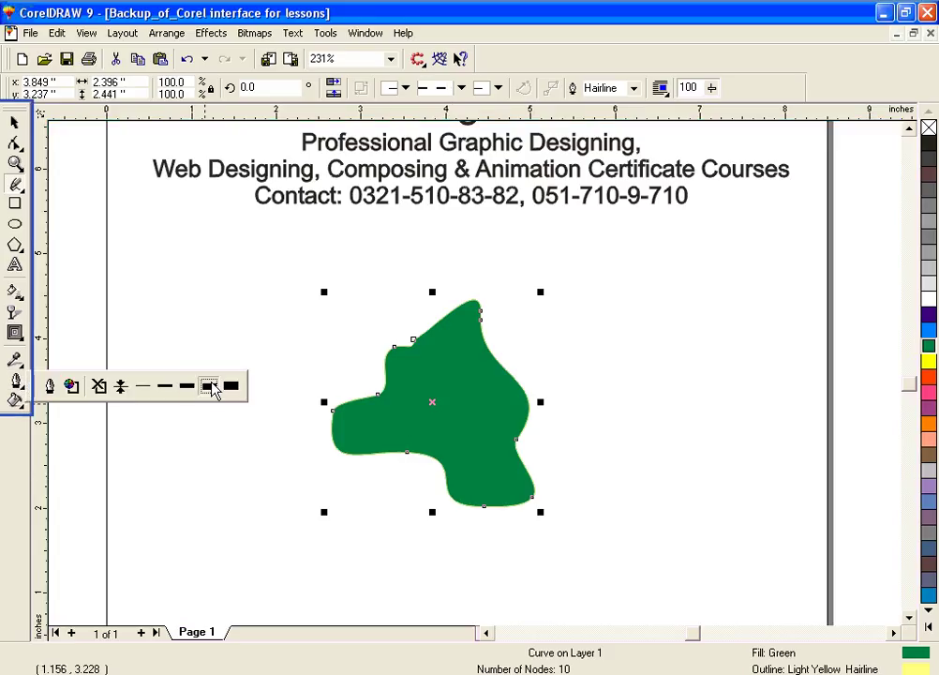
left_click(209, 385)
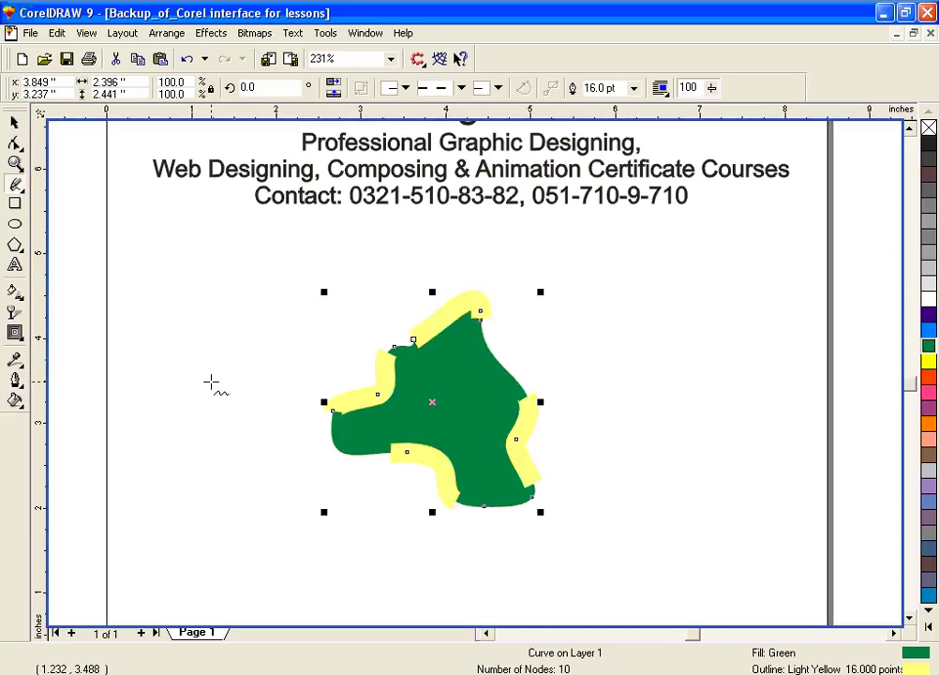
left_click(16, 381)
left_click(187, 387)
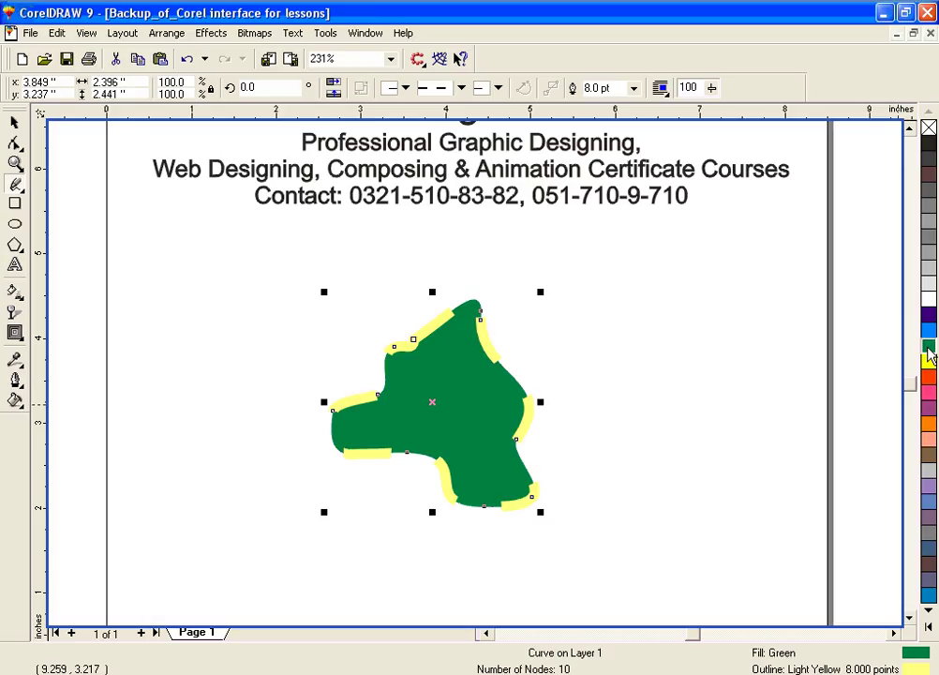
Step: Try a 10% Black fill on the dashed-outline shape and settle on 20% Black
left_click(929, 304)
left_click(929, 294)
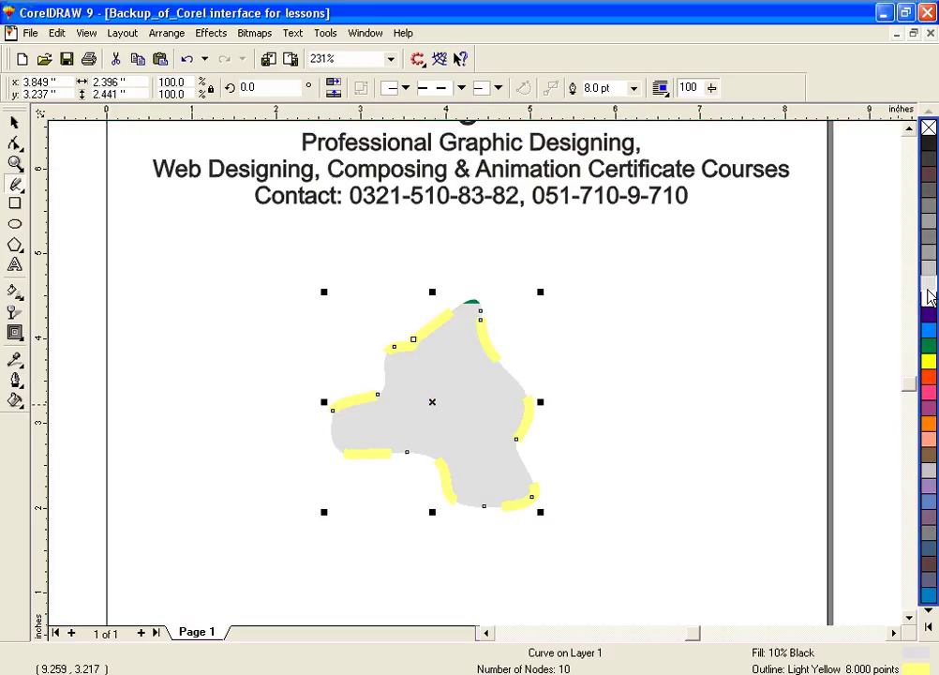
left_click(929, 270)
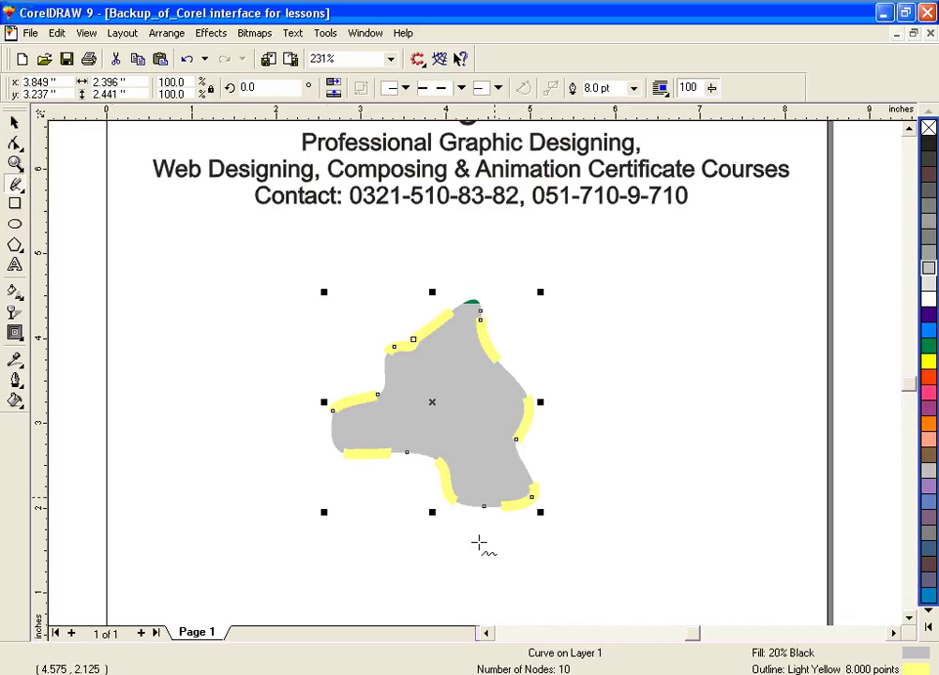
Step: Delete the gray shape with the dashed light yellow outline from the page
left_click(15, 121)
left_click_drag(254, 269, 625, 567)
key("Delete")
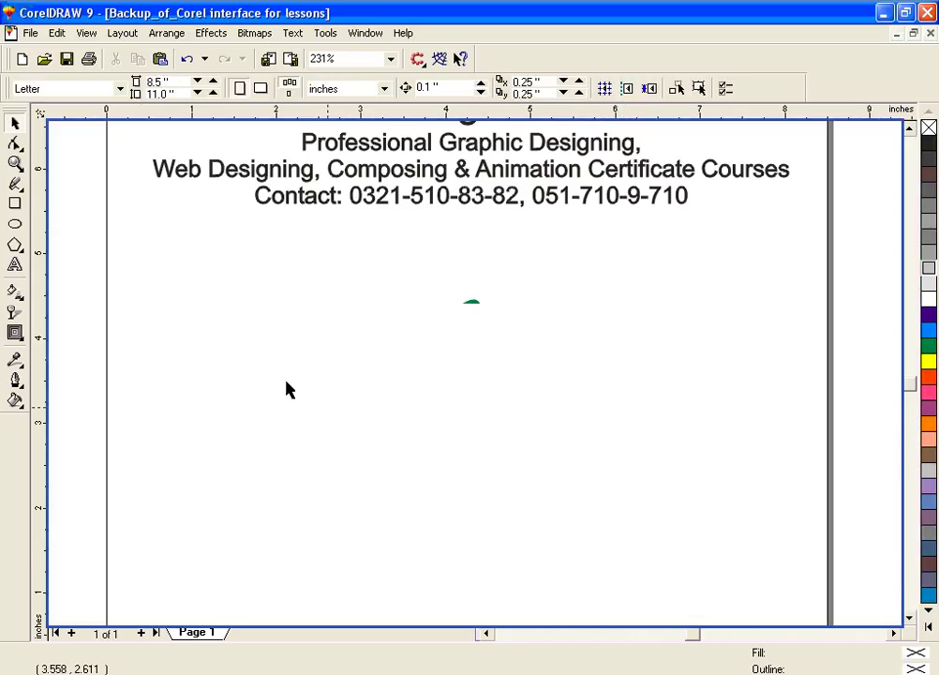
Step: With the Bezier tool, draw a closed, smoothly curved ten-node shape about 6 by 3.7 inches, with a deep notch in its left side
left_click(17, 185)
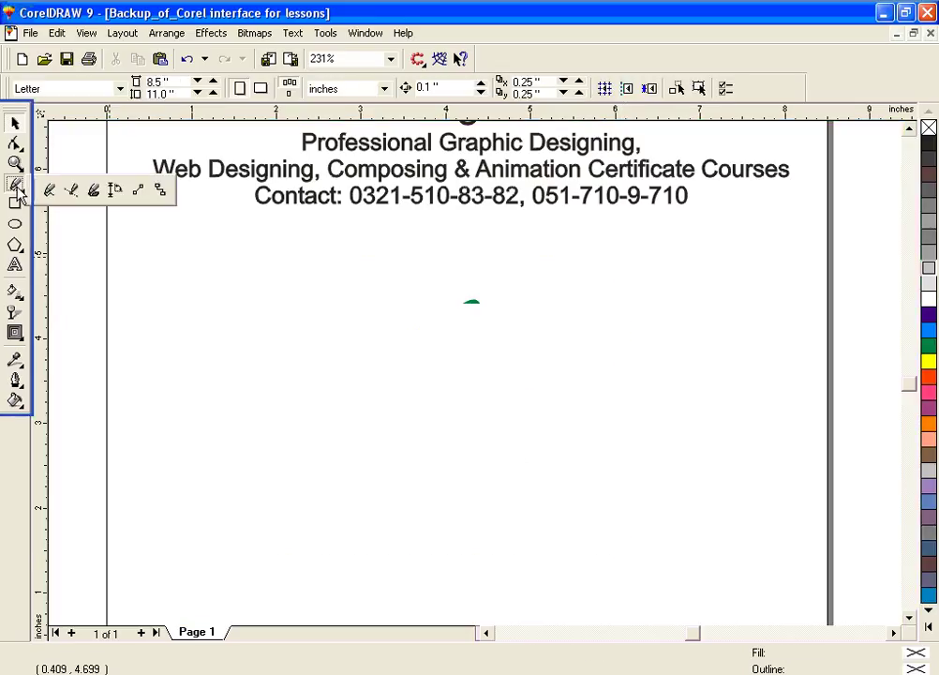
left_click(77, 190)
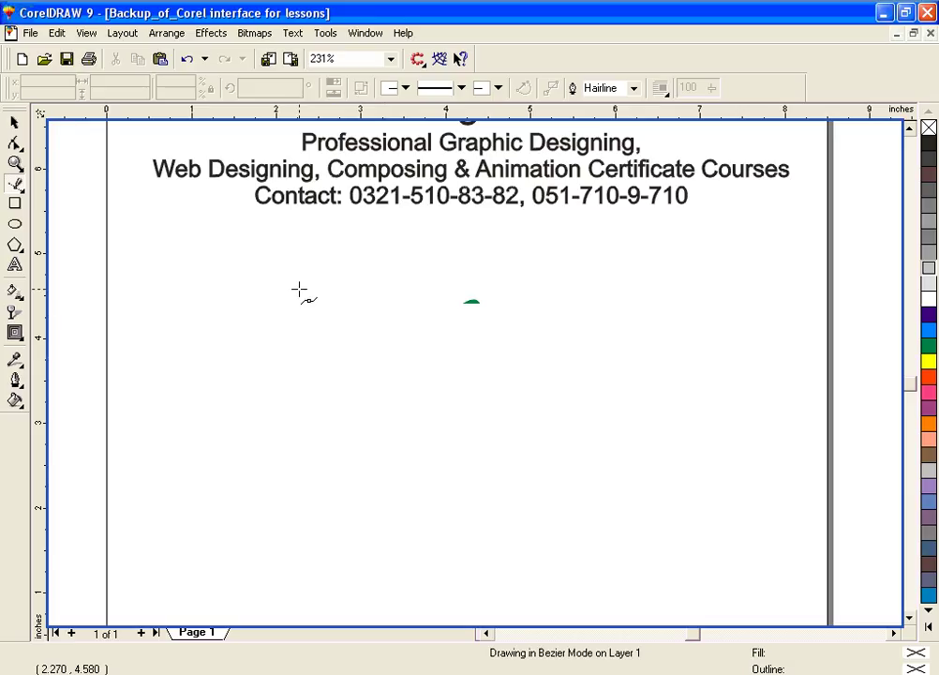
left_click(298, 289)
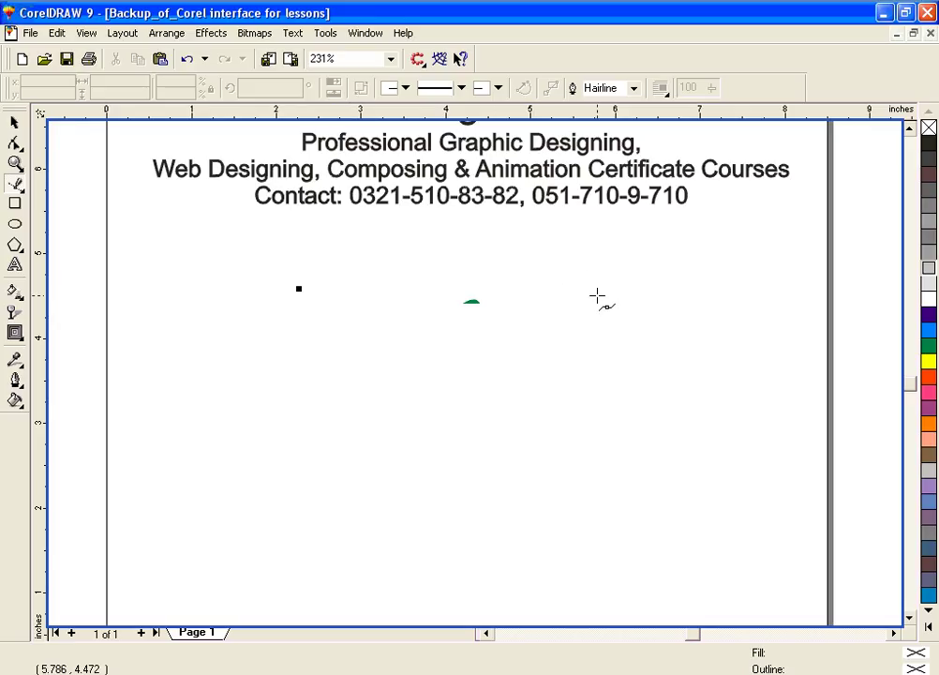
left_click_drag(597, 285, 741, 368)
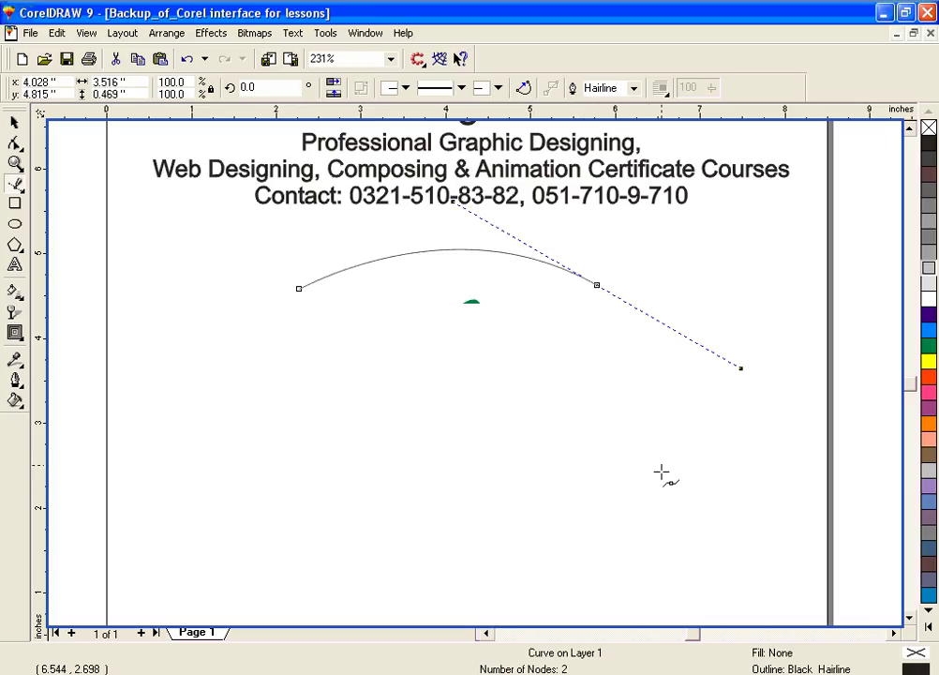
left_click(601, 479)
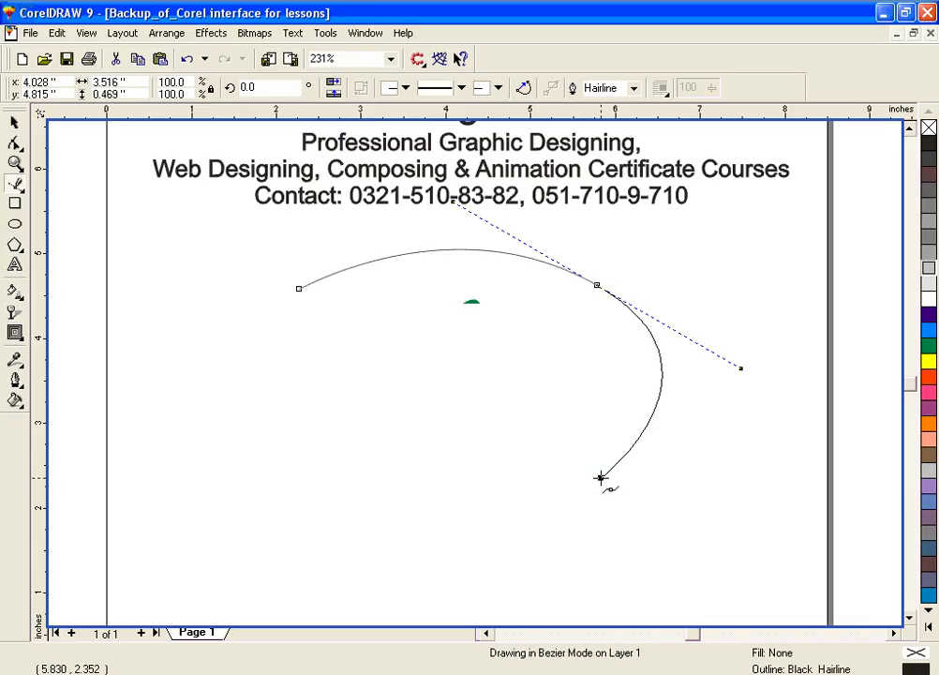
left_click_drag(598, 478, 562, 493)
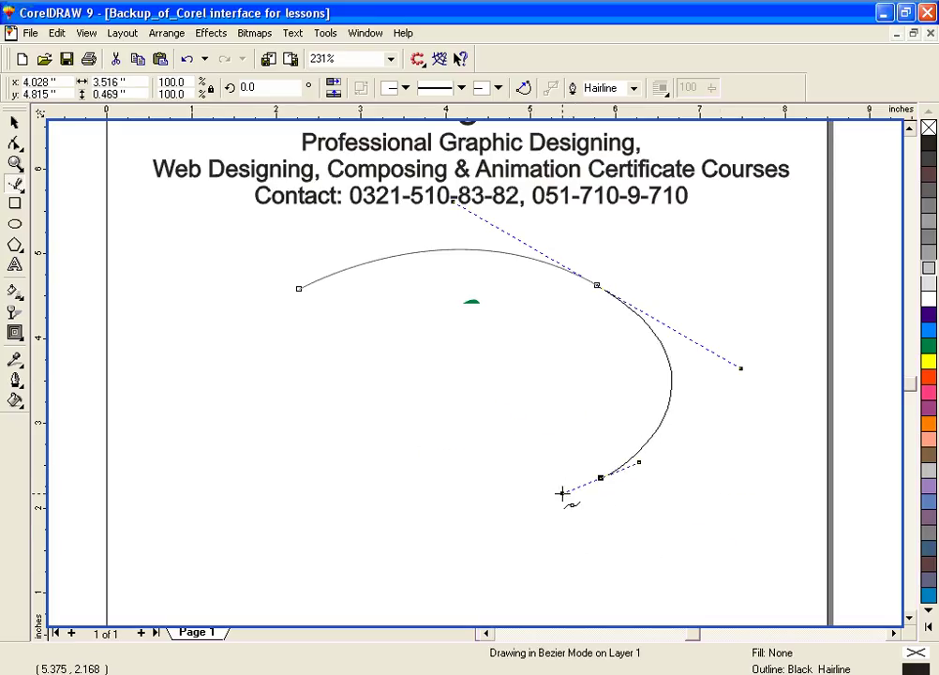
left_click(304, 474)
left_click_drag(304, 475, 275, 589)
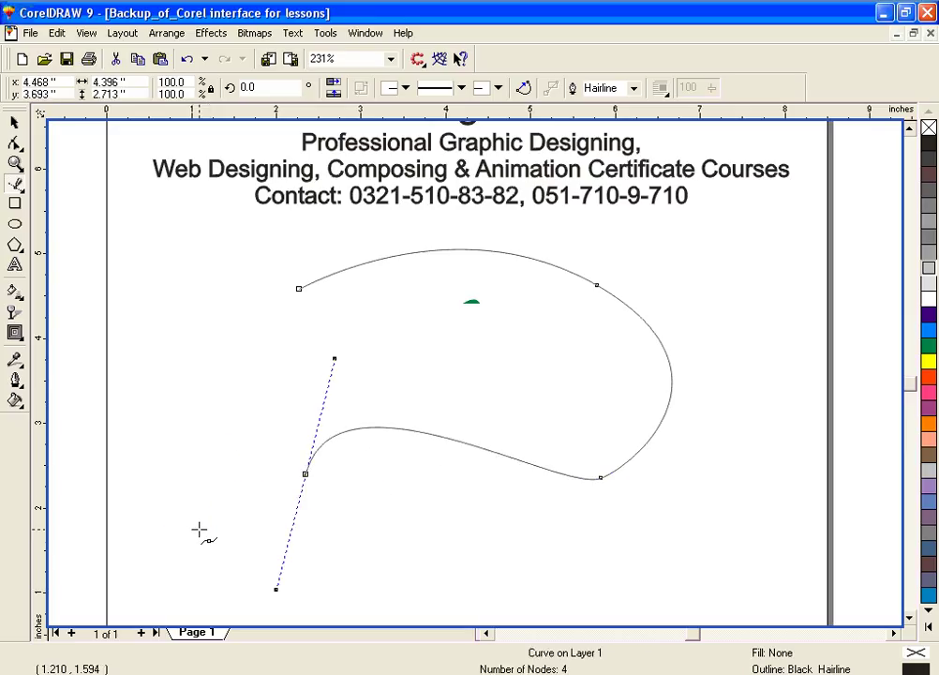
left_click_drag(189, 522, 167, 478)
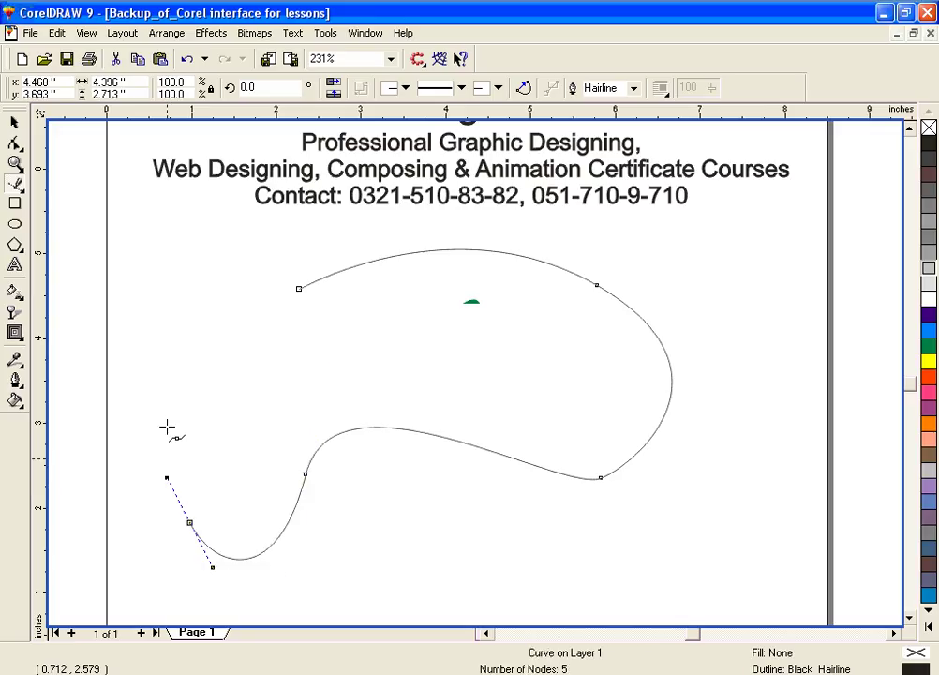
left_click_drag(192, 352, 237, 315)
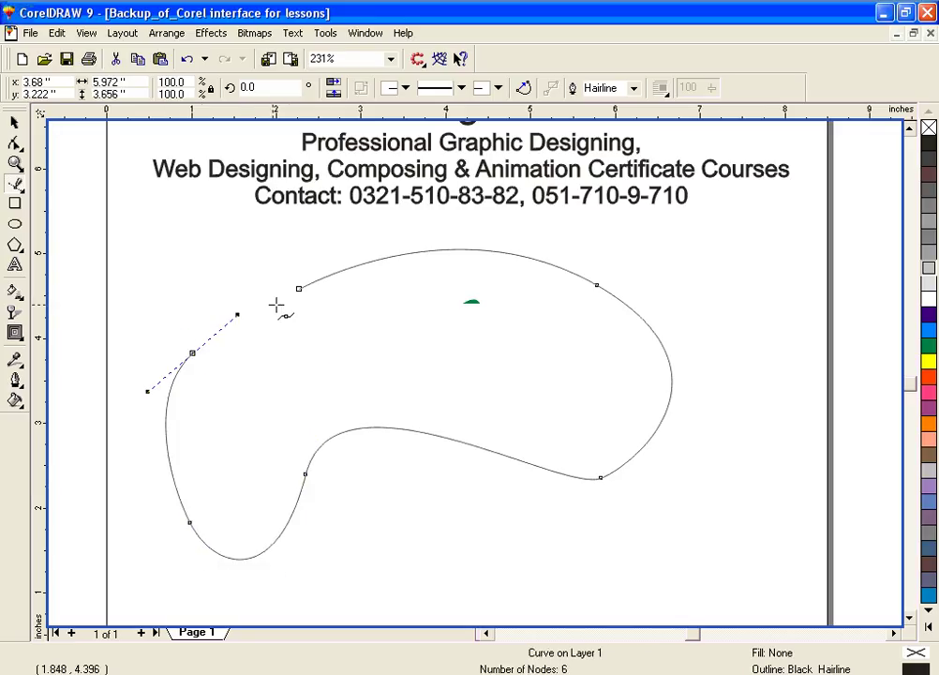
left_click_drag(372, 384, 417, 364)
left_click_drag(398, 321, 339, 318)
left_click_drag(215, 304, 235, 266)
mouse_move(299, 289)
left_mouse_down()
mouse_move(277, 273)
mouse_move(289, 276)
left_mouse_up()
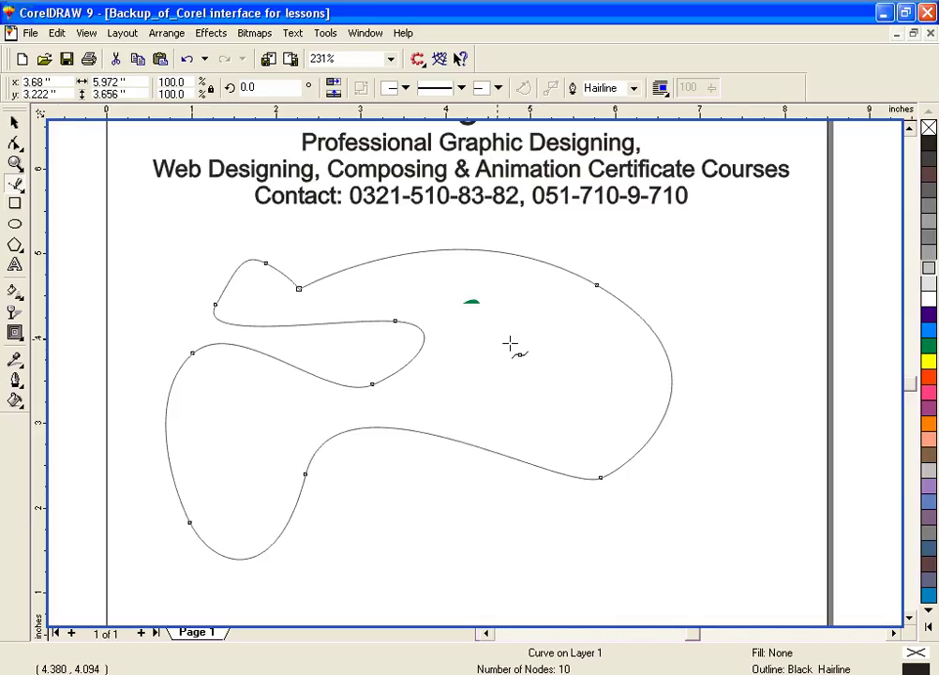
Step: Try a green fill on the Bezier shape, settle on orange, and give it an 8-point outline
left_click(928, 347)
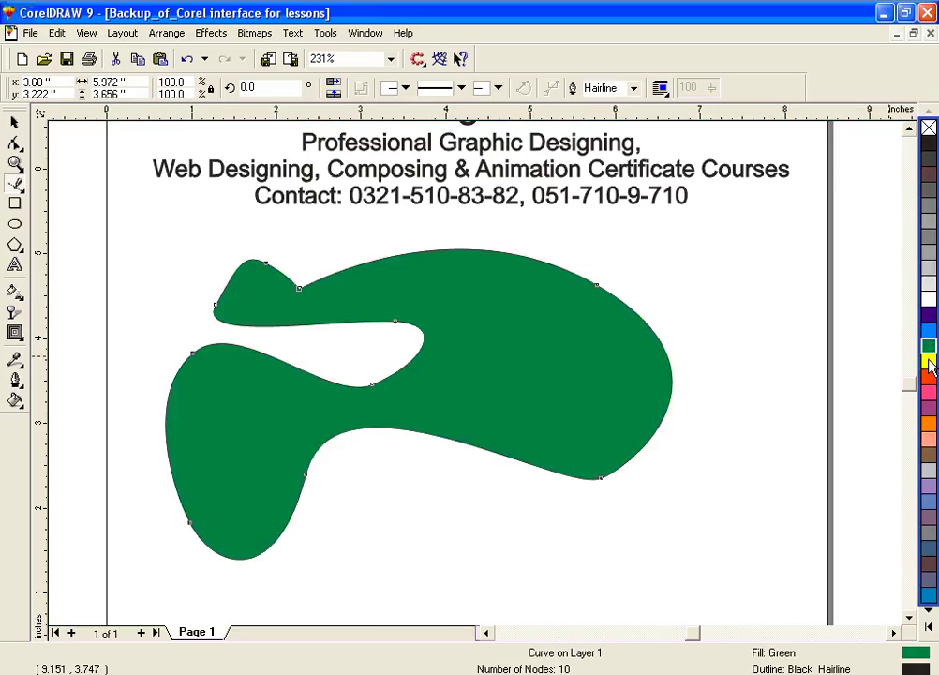
left_click(928, 423)
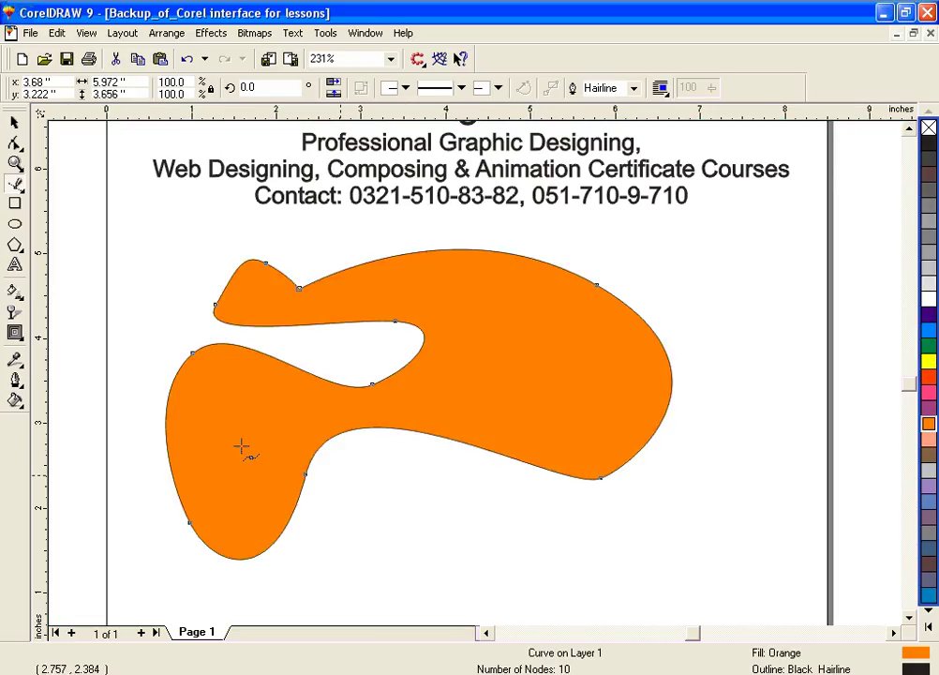
left_click(15, 380)
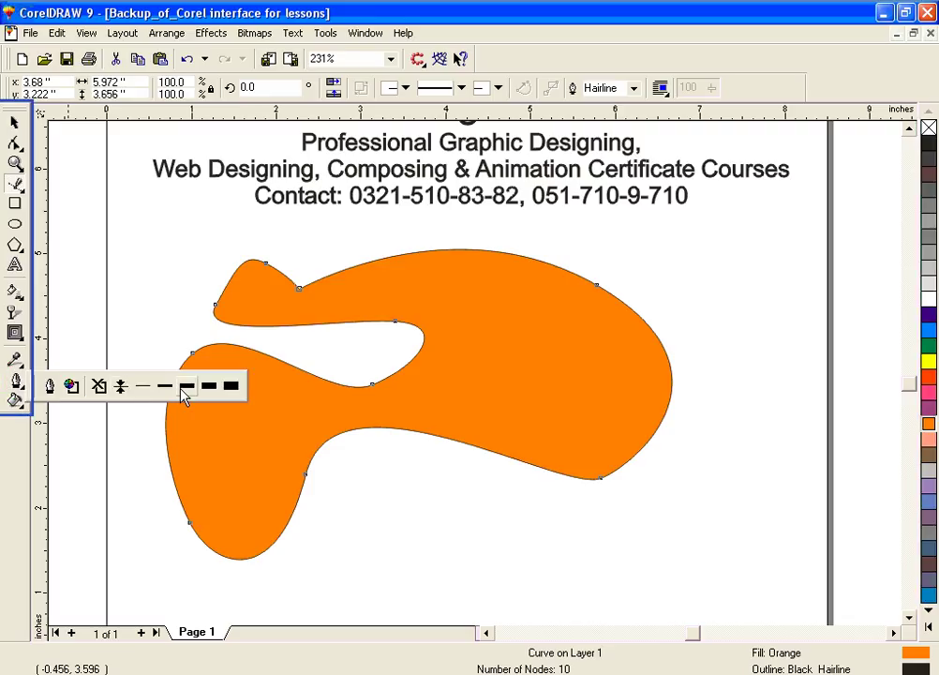
left_click(186, 386)
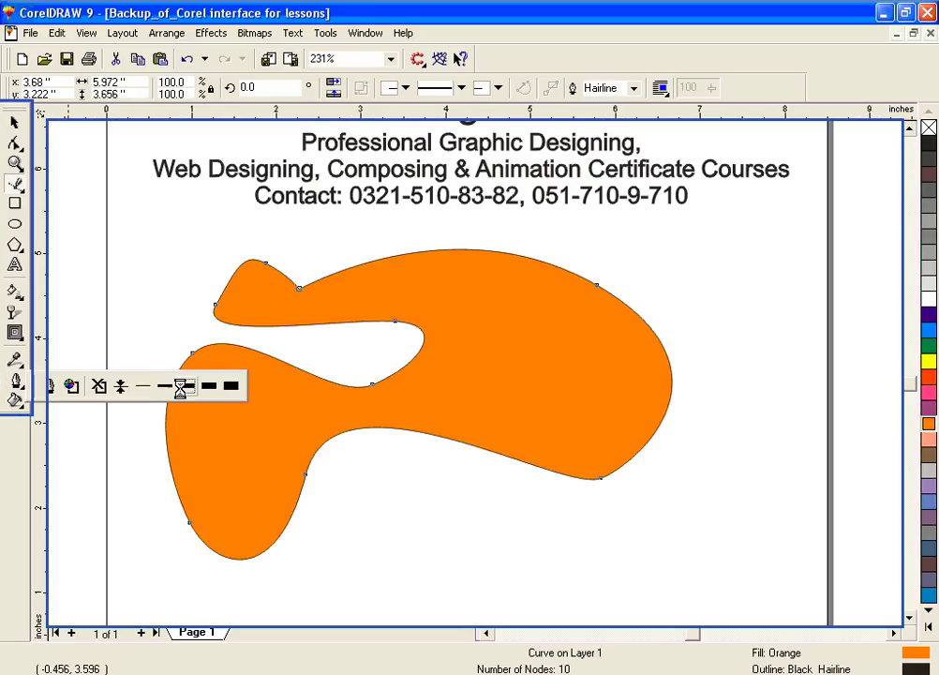
Step: Change the orange shape's outline to a finely dotted line style in red
left_click(15, 380)
left_click(48, 386)
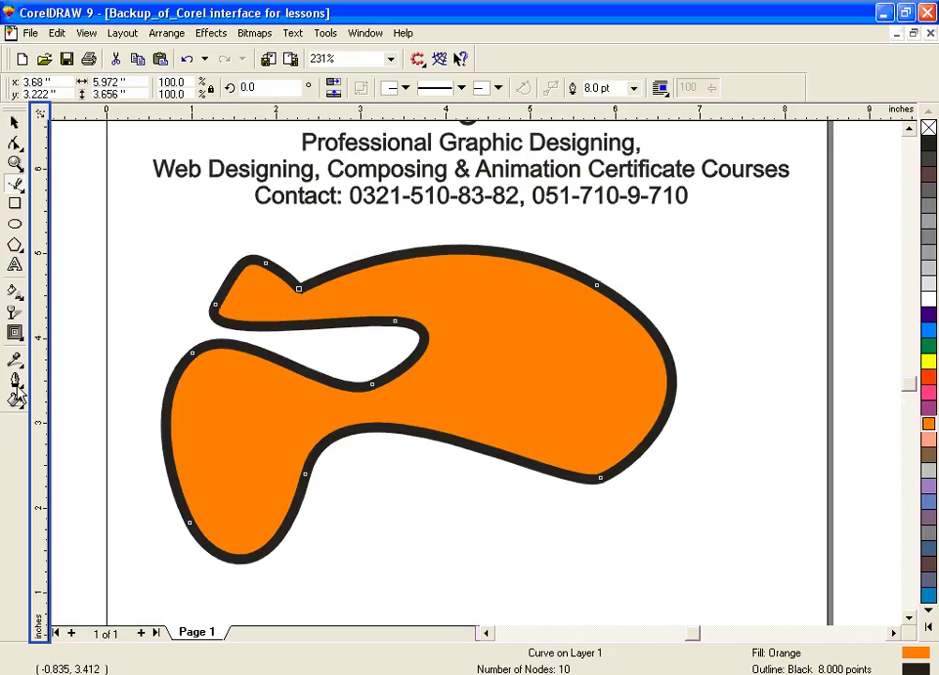
left_click(15, 380)
left_click(50, 386)
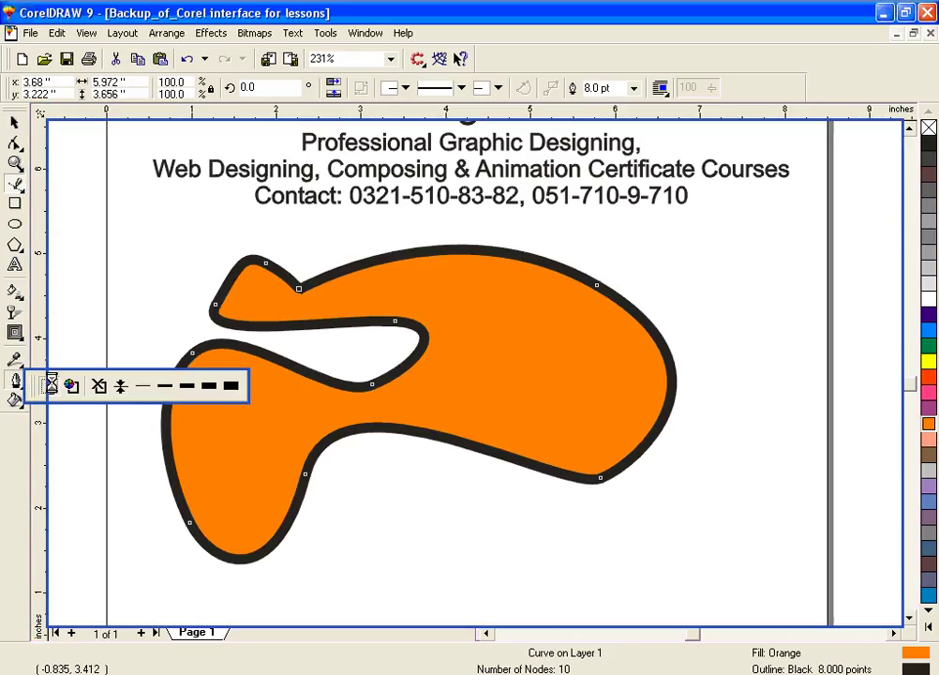
left_click(402, 287)
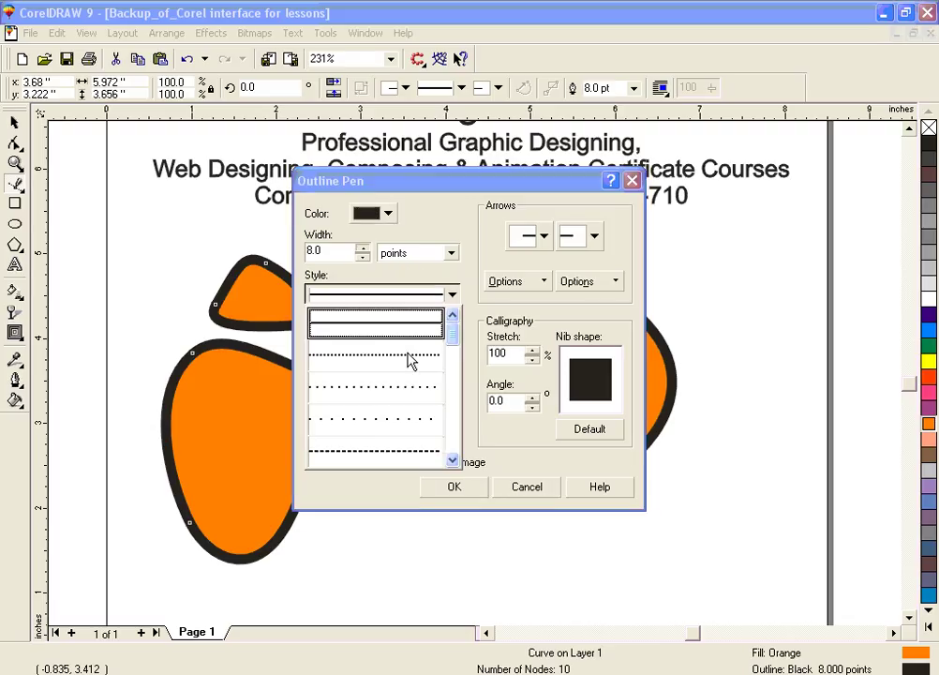
left_click(411, 361)
left_click(387, 216)
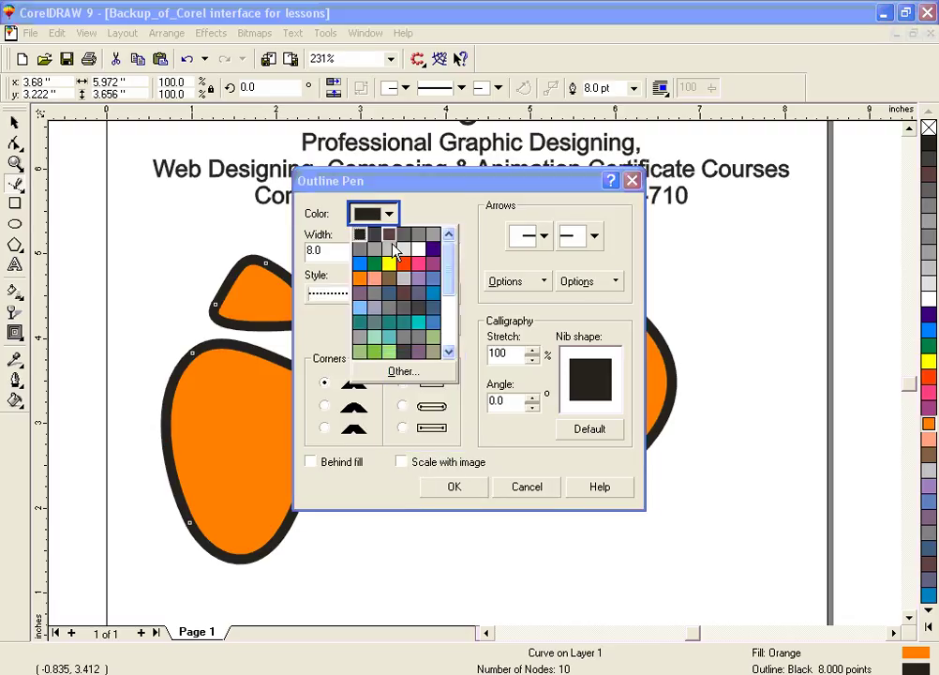
left_click(403, 268)
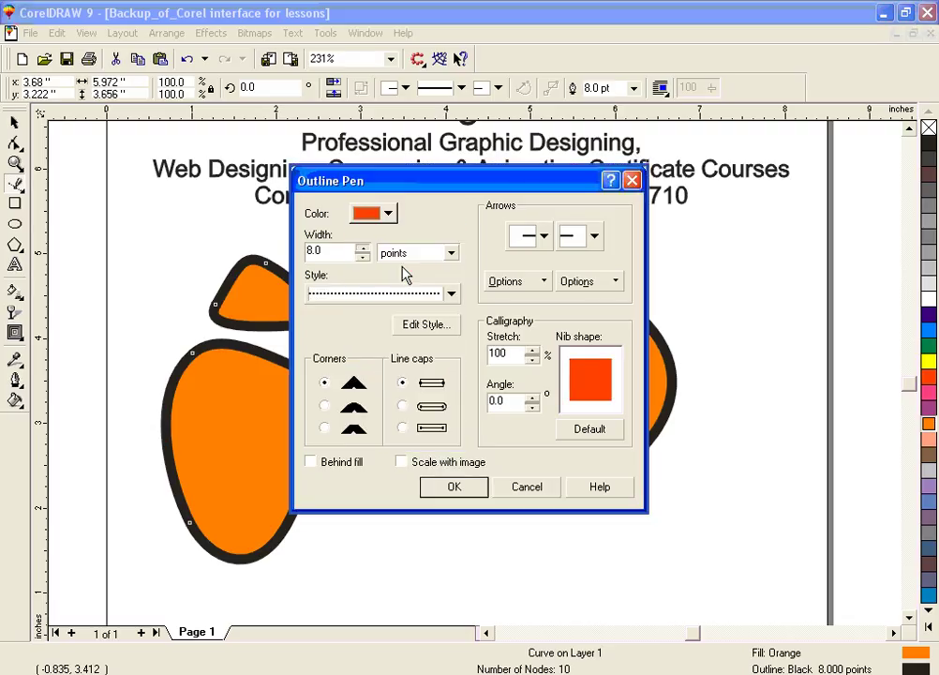
left_click(474, 485)
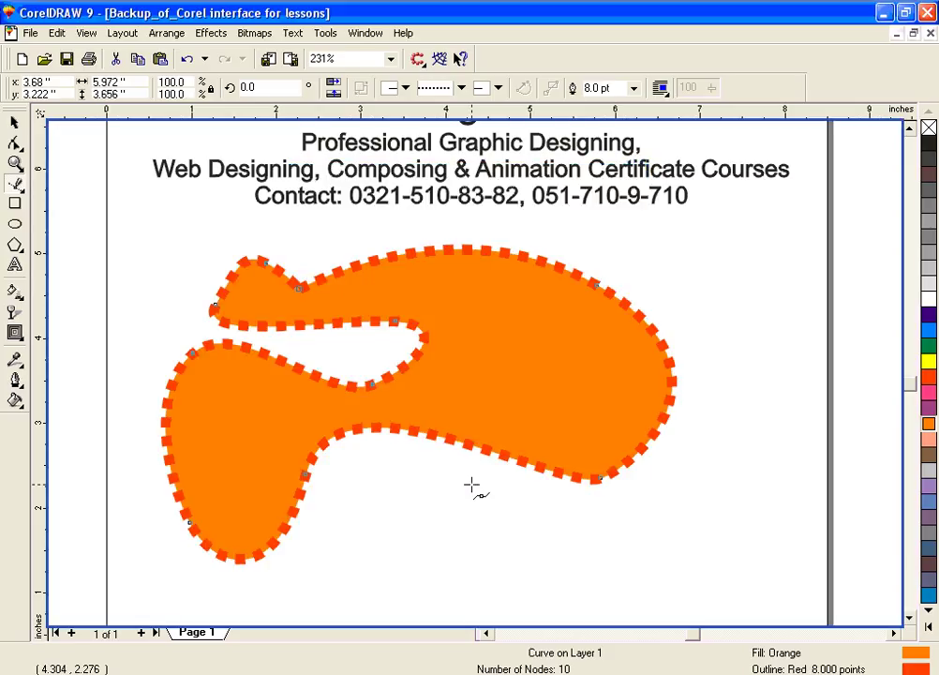
Step: Delete the orange shape with the red dotted outline from the page
left_click(16, 122)
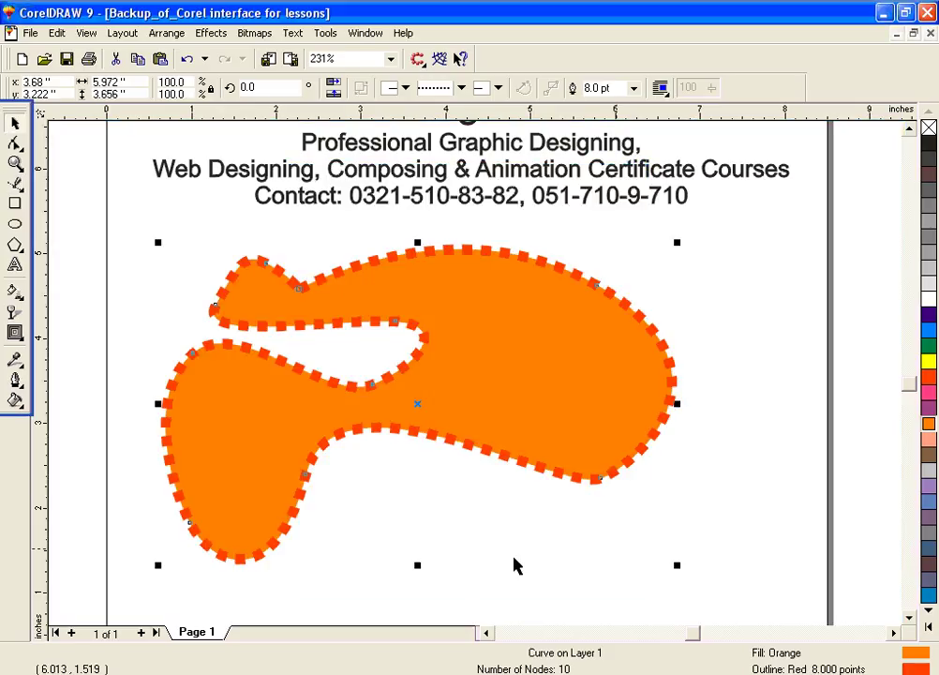
key("Delete")
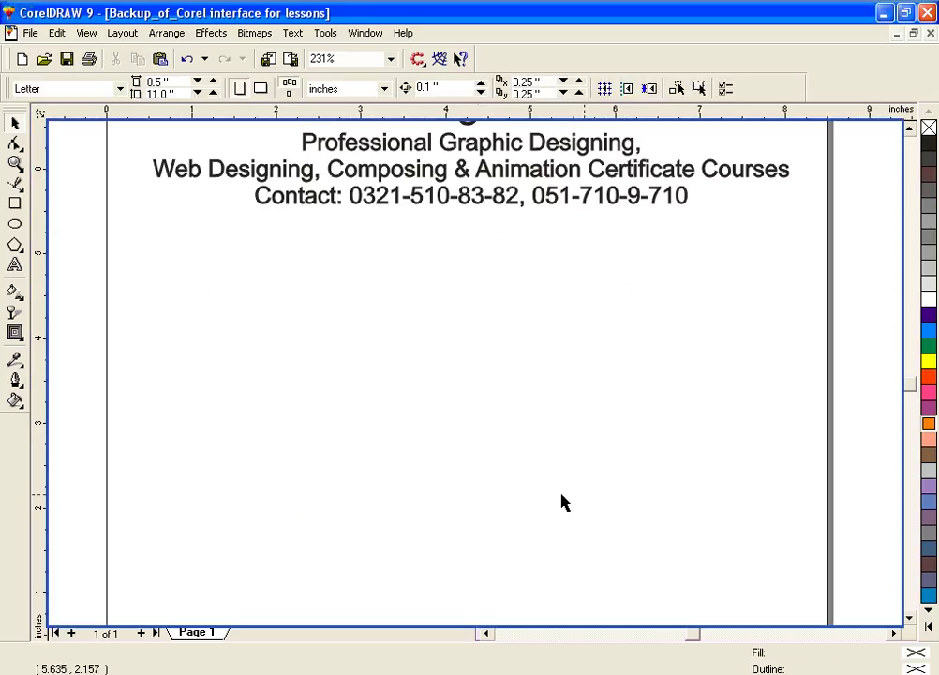
Step: With the Artistic Media tool, draw a wavy stroke about 3.8 inches wide, descending to the right across the page's empty area
left_click(16, 184)
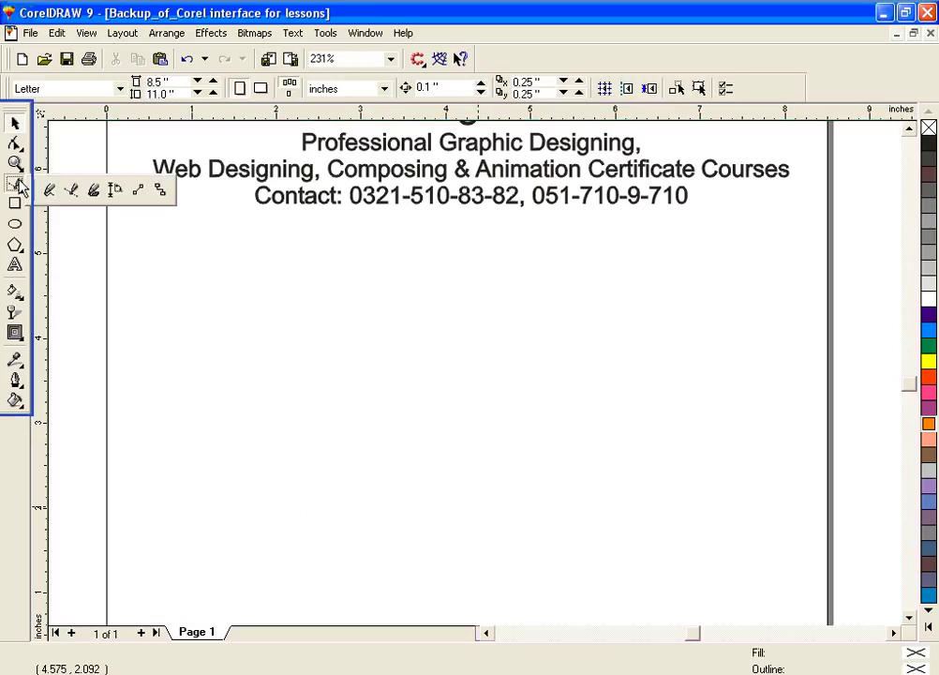
left_click(93, 191)
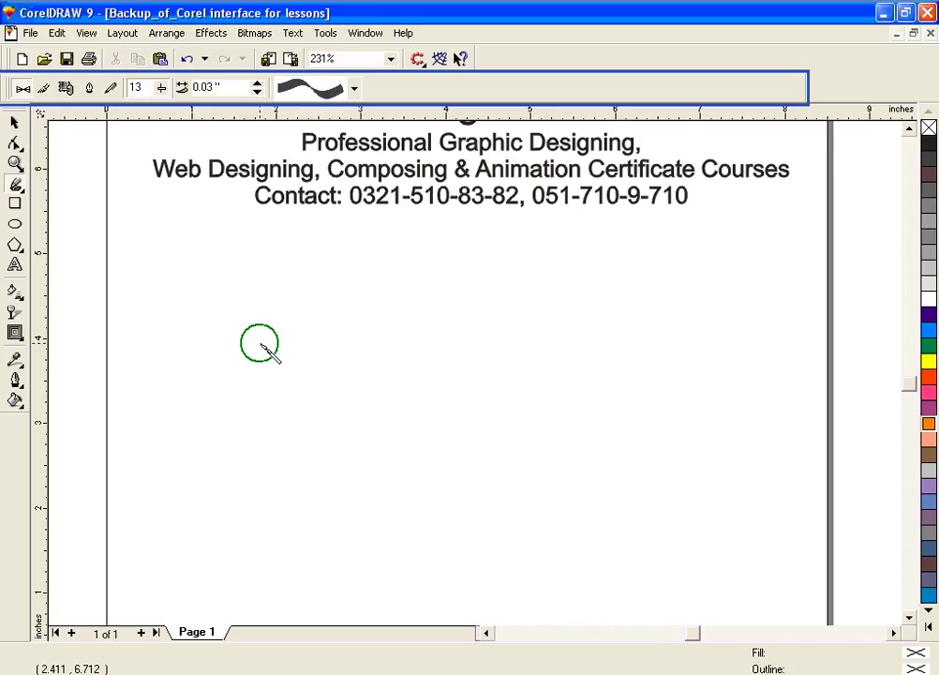
mouse_move(260, 342)
left_mouse_down()
mouse_move(308, 339)
mouse_move(345, 372)
mouse_move(441, 356)
mouse_move(474, 360)
mouse_move(524, 412)
mouse_move(579, 430)
left_mouse_up()
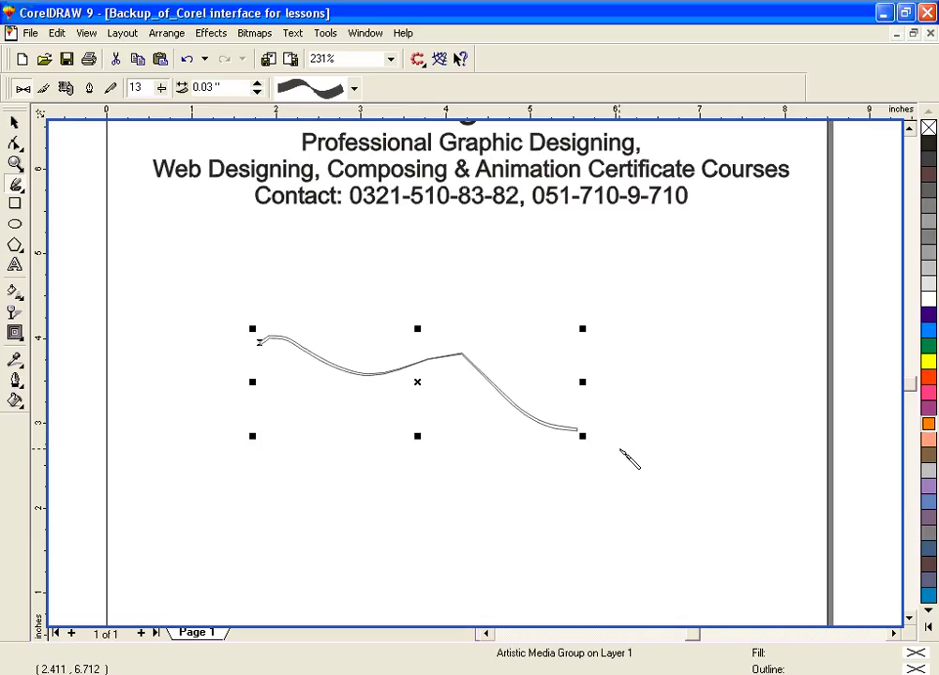
Step: Switch the wavy stroke to a preset shape that starts thick and rounded and tapers to a thin end
left_click(296, 88)
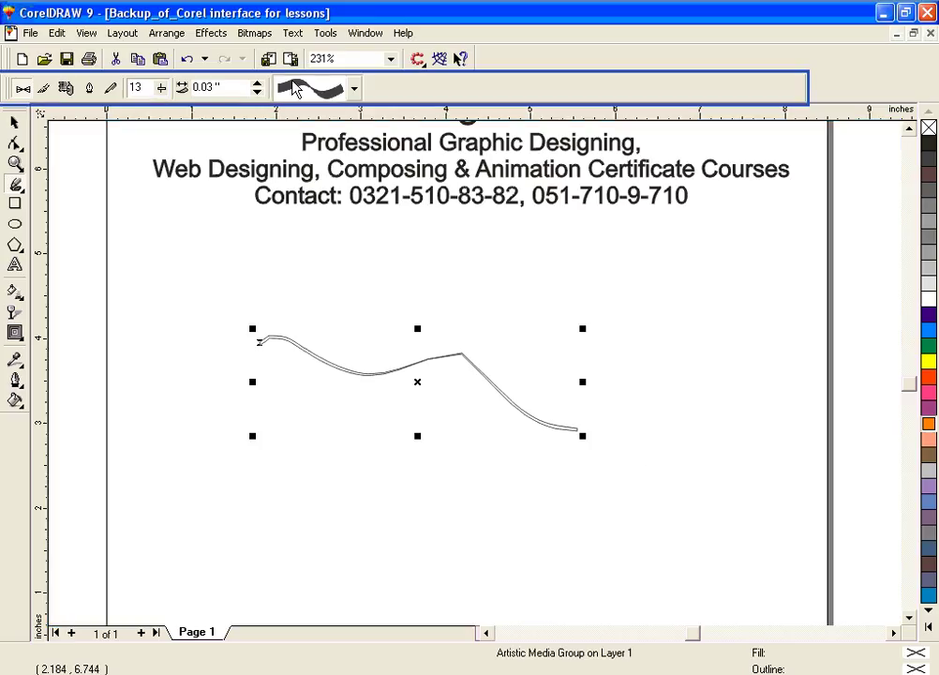
left_click(286, 89)
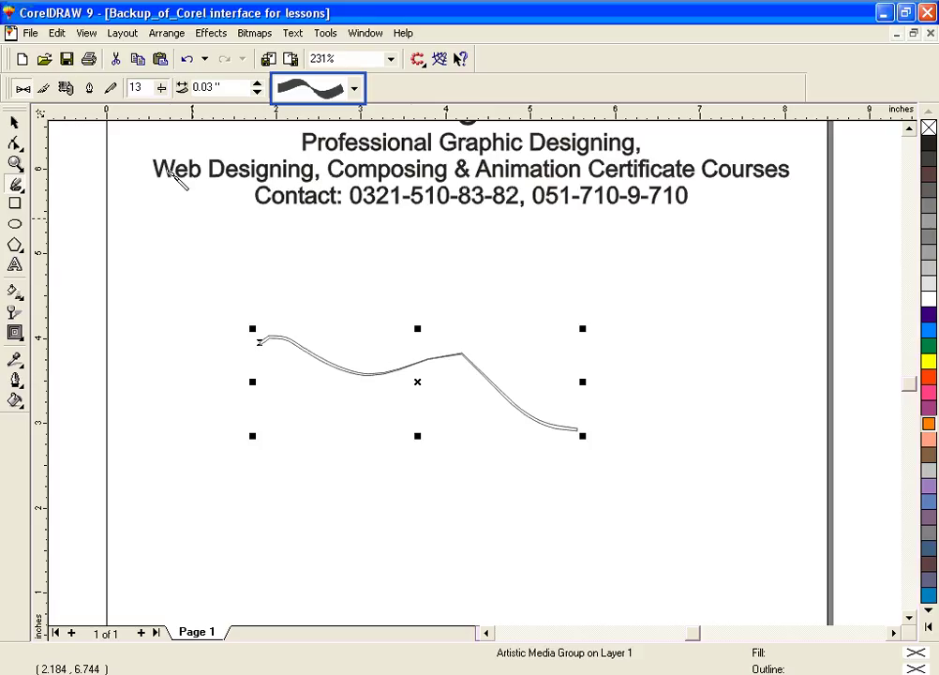
left_click(355, 89)
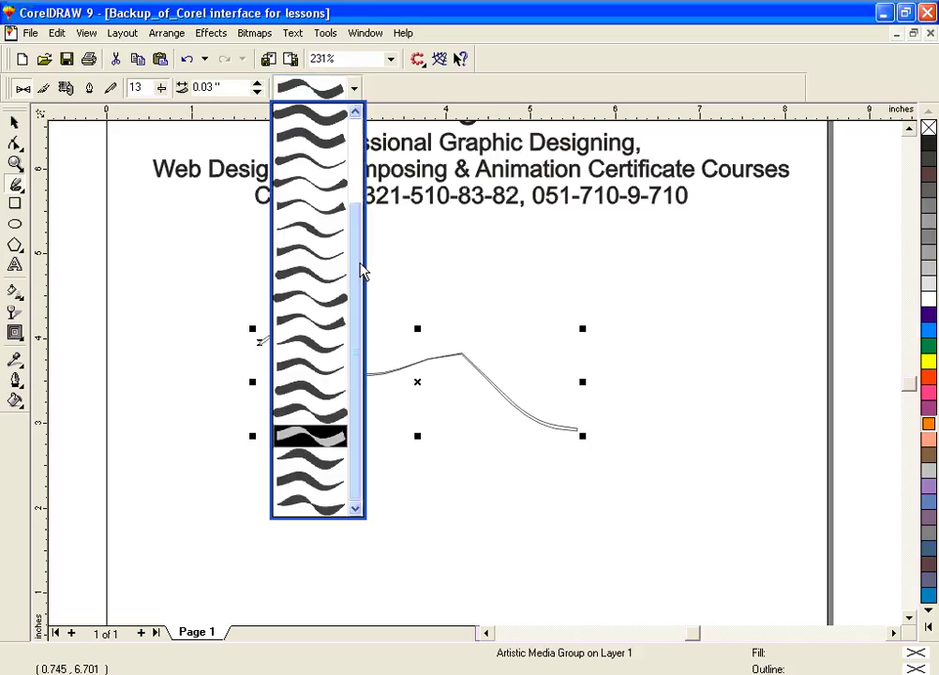
left_click(321, 281)
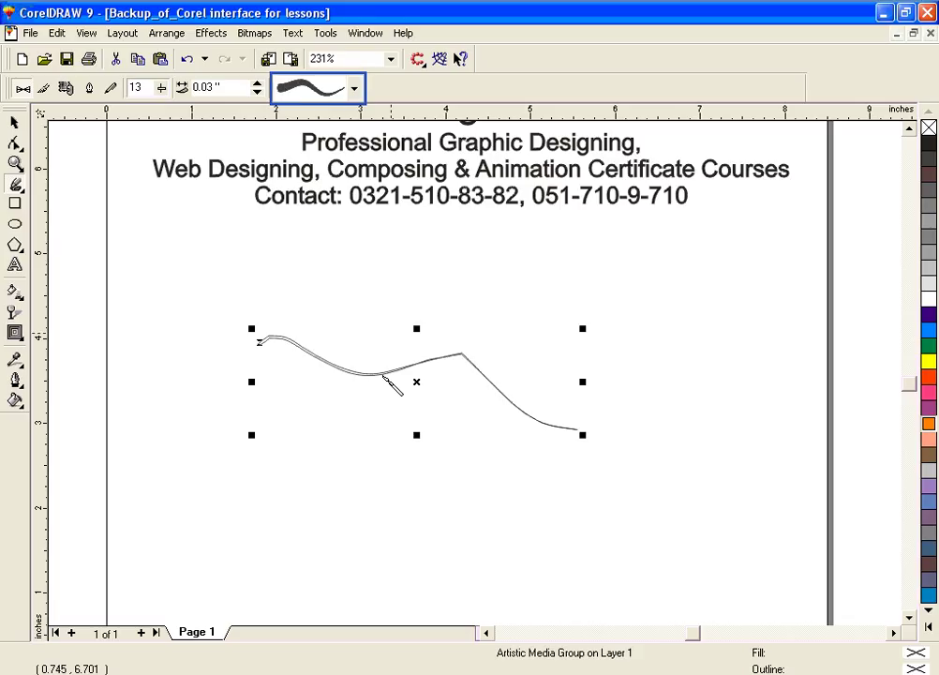
Step: Set the freehand smoothing to 43 and draw a second stroke curving down to the right, starting left of the first one
left_click_drag(162, 89, 192, 115)
mouse_move(189, 312)
left_mouse_down()
mouse_move(224, 426)
mouse_move(369, 534)
left_mouse_up()
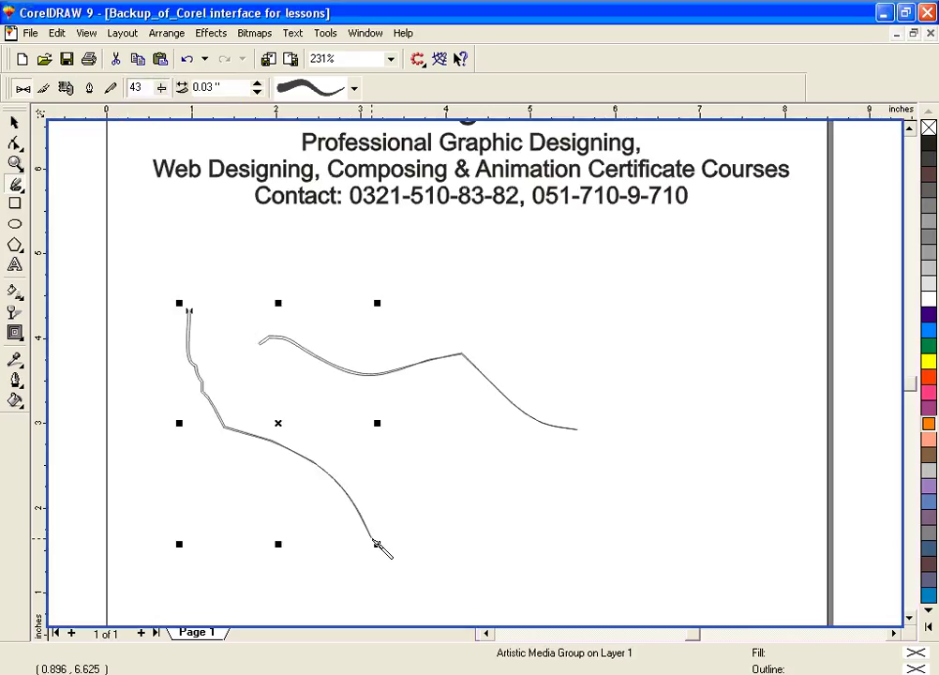
Step: Undo both Artistic Media strokes and the preset change
key("ctrl+z")
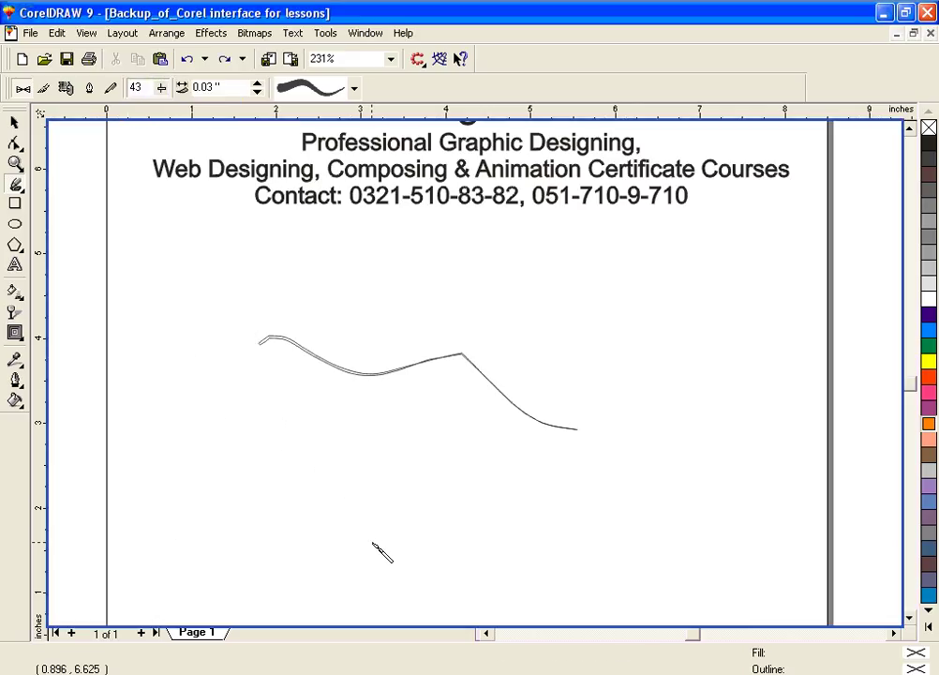
key("ctrl+z")
key("ctrl+z")
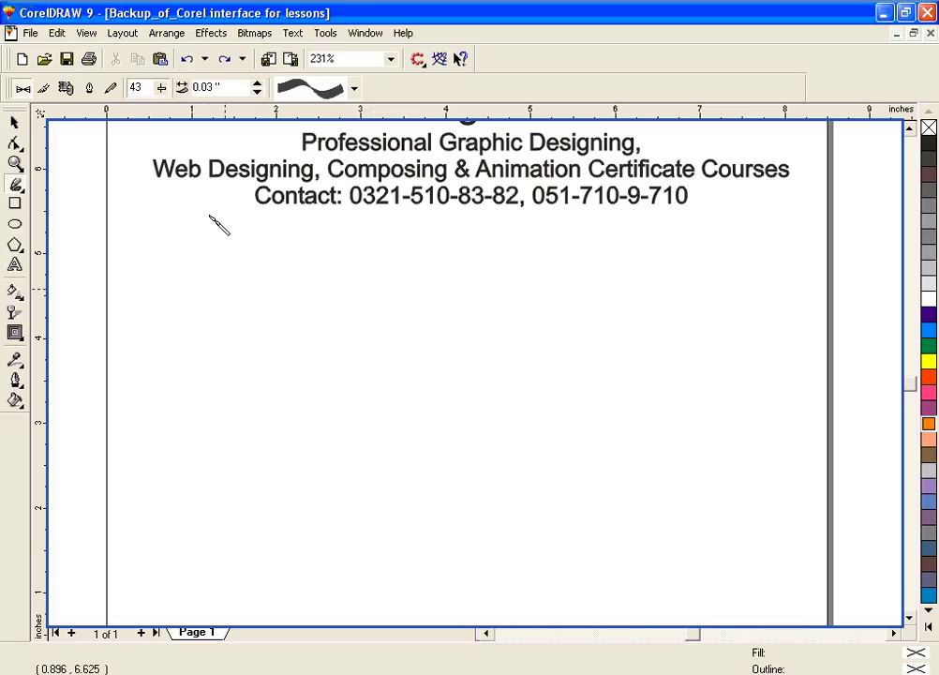
Step: Try an Artistic Media stroke with the width set to 2.23 inches, descending to the right across the page's empty area
left_click_drag(257, 86, 254, 46)
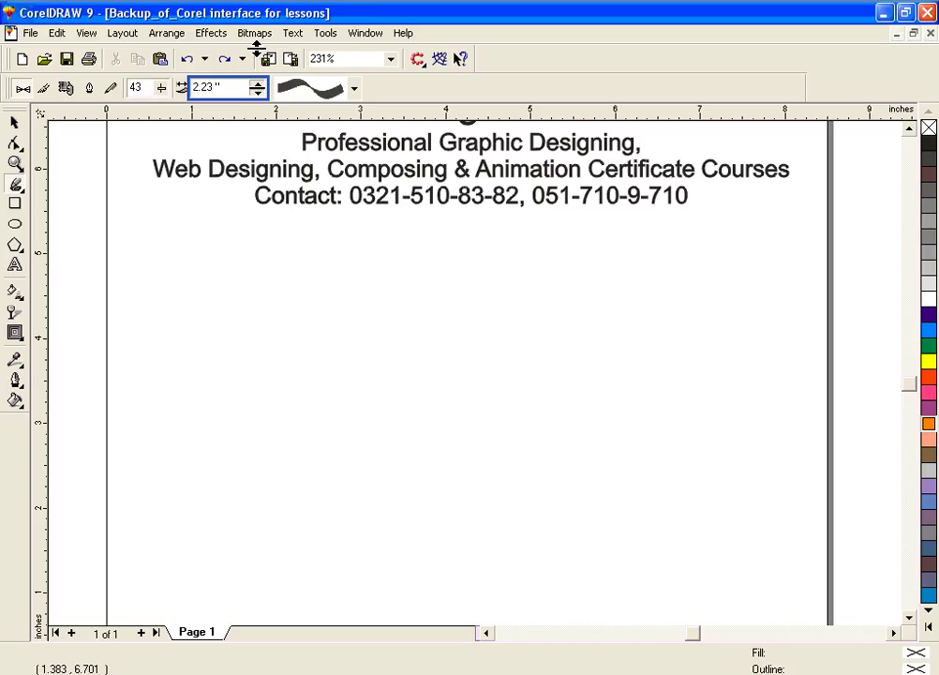
mouse_move(263, 335)
left_mouse_down()
mouse_move(328, 351)
mouse_move(357, 383)
mouse_move(622, 446)
left_mouse_up()
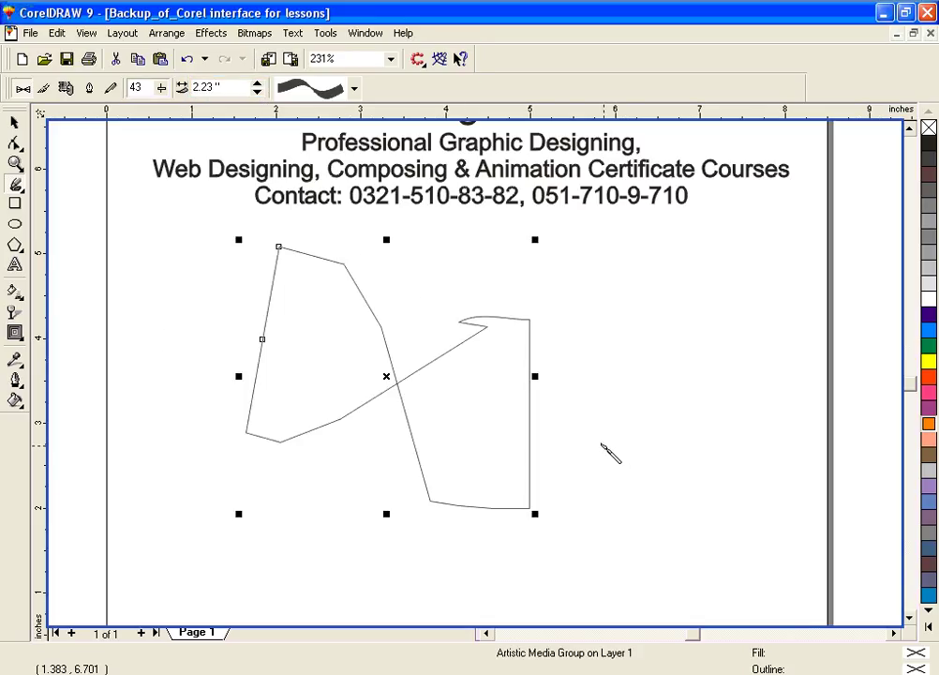
key("ctrl+z")
Step: Reduce the Artistic Media width to 1.43 inches and try another stroke curving down to the right
left_click(243, 88)
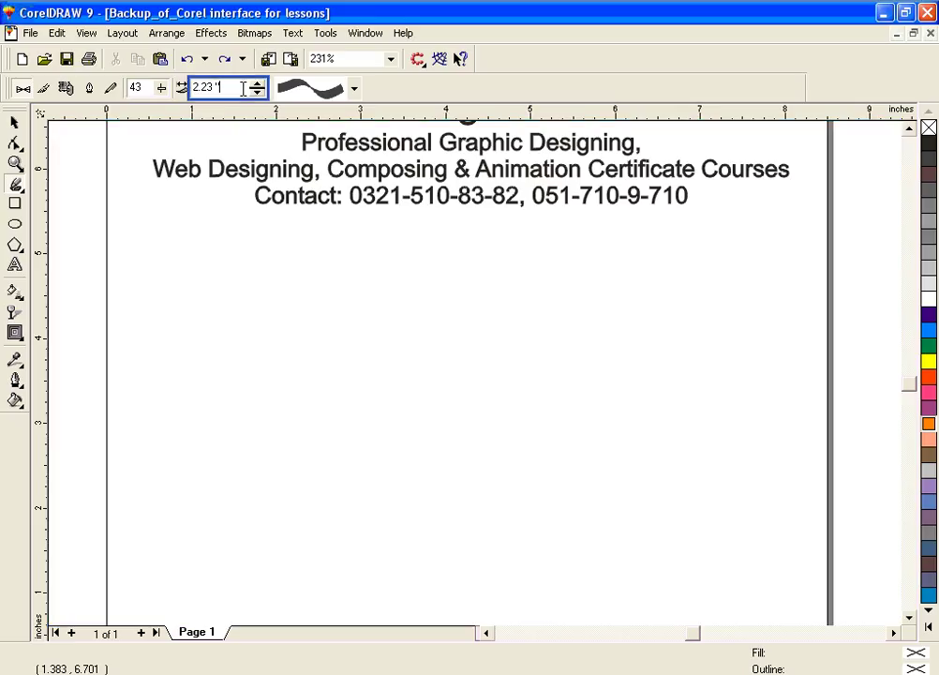
left_click(257, 92)
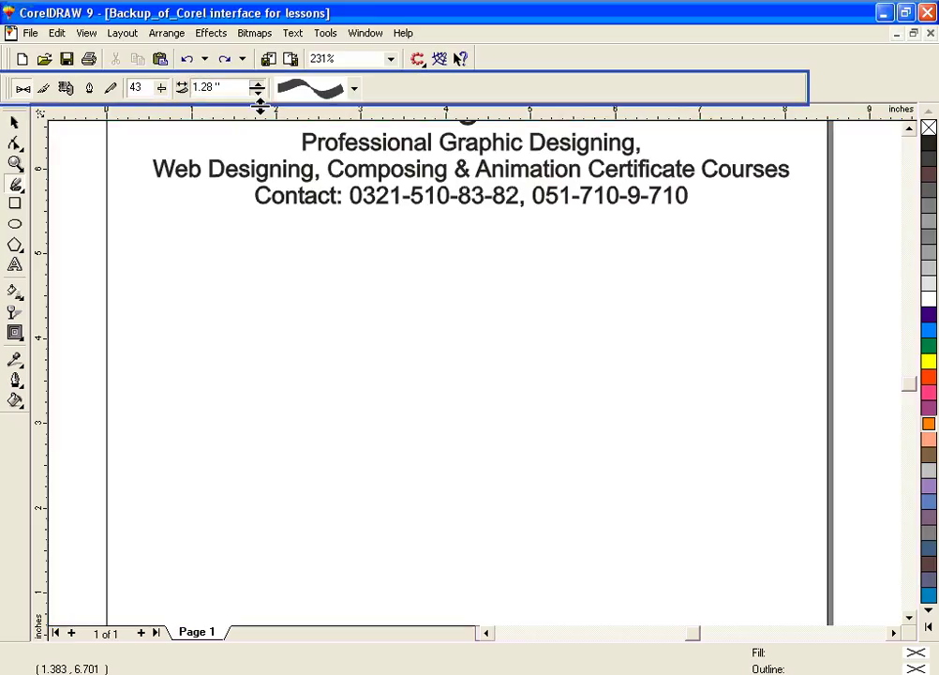
left_click_drag(261, 105, 262, 107)
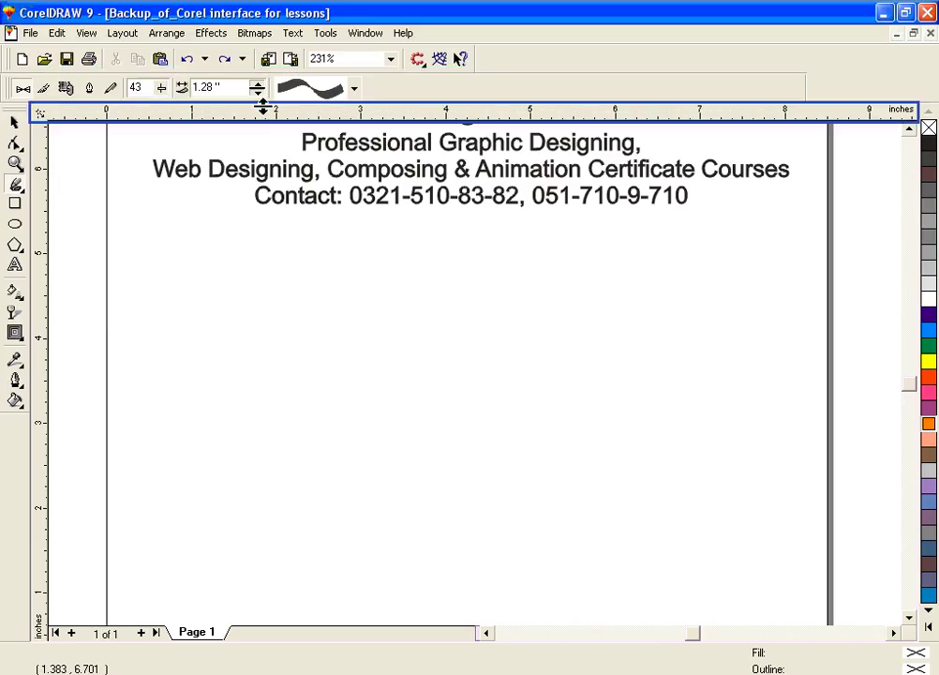
mouse_move(352, 354)
left_mouse_down()
mouse_move(441, 380)
mouse_move(547, 449)
mouse_move(709, 493)
left_mouse_up()
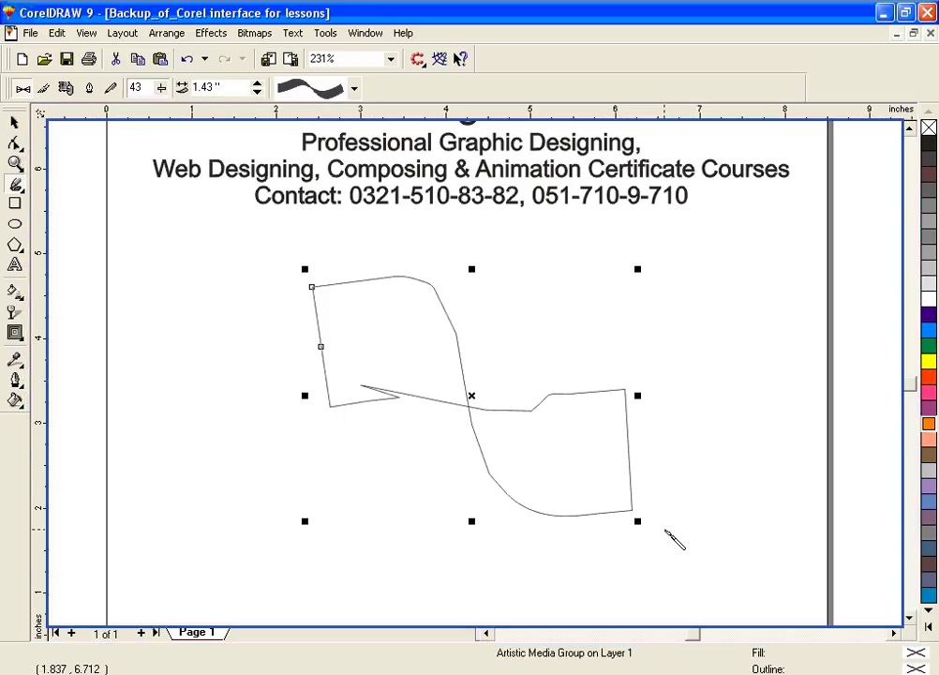
key("ctrl+z")
Step: Set the Artistic Media width to 0.48 inches and try a wavy stroke descending to the right
left_click_drag(259, 87, 259, 94)
mouse_move(311, 375)
left_mouse_down()
mouse_move(347, 361)
mouse_move(466, 447)
mouse_move(575, 441)
mouse_move(691, 462)
mouse_move(792, 536)
left_mouse_up()
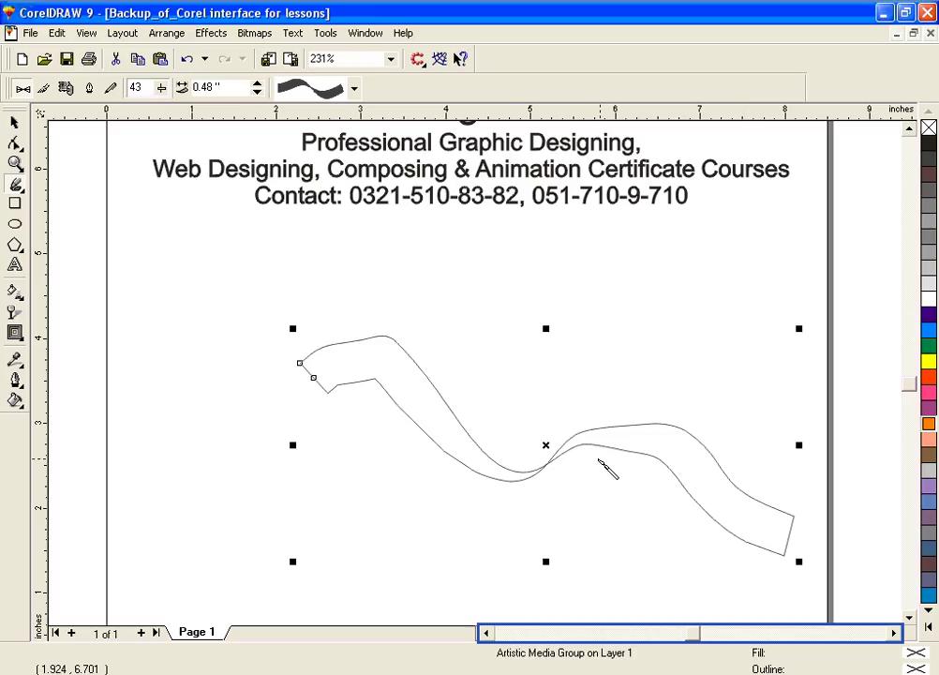
key("ctrl+z")
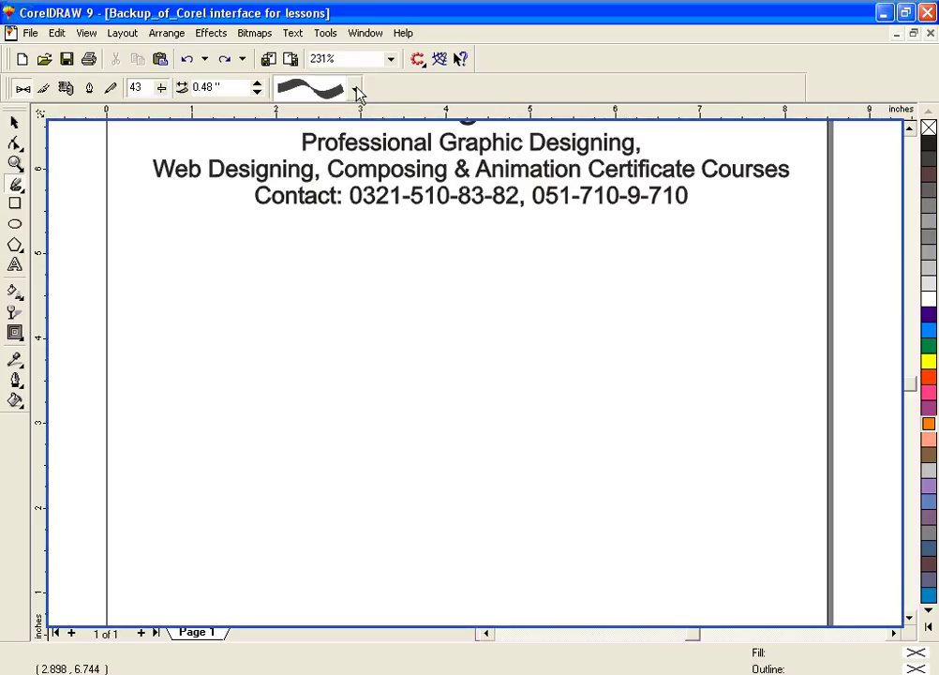
Step: Draw a wavy stroke about 6.5 inches wide with the preset that tapers from a thick rounded start to a thin end, and fill it yellow
left_click(356, 89)
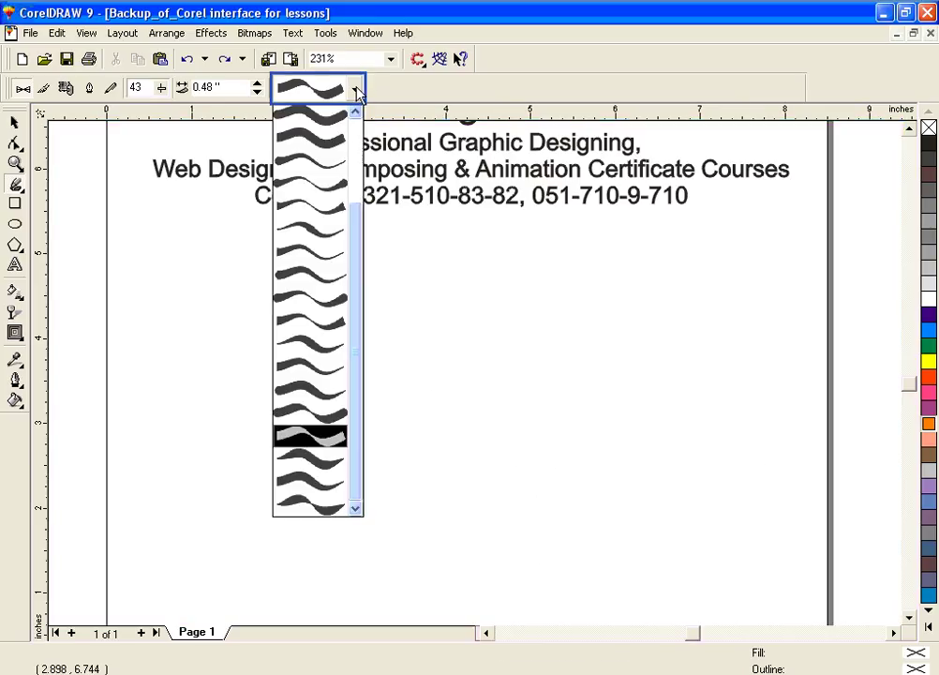
left_click(329, 275)
mouse_move(195, 331)
left_mouse_down()
mouse_move(286, 299)
mouse_move(425, 389)
mouse_move(557, 353)
mouse_move(728, 444)
left_mouse_up()
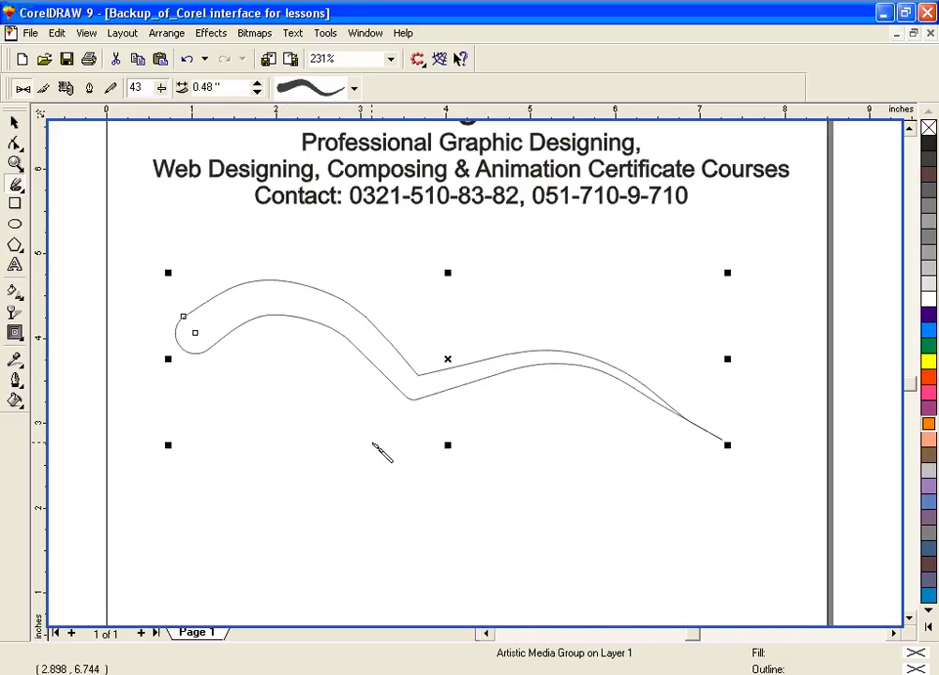
left_click(928, 361)
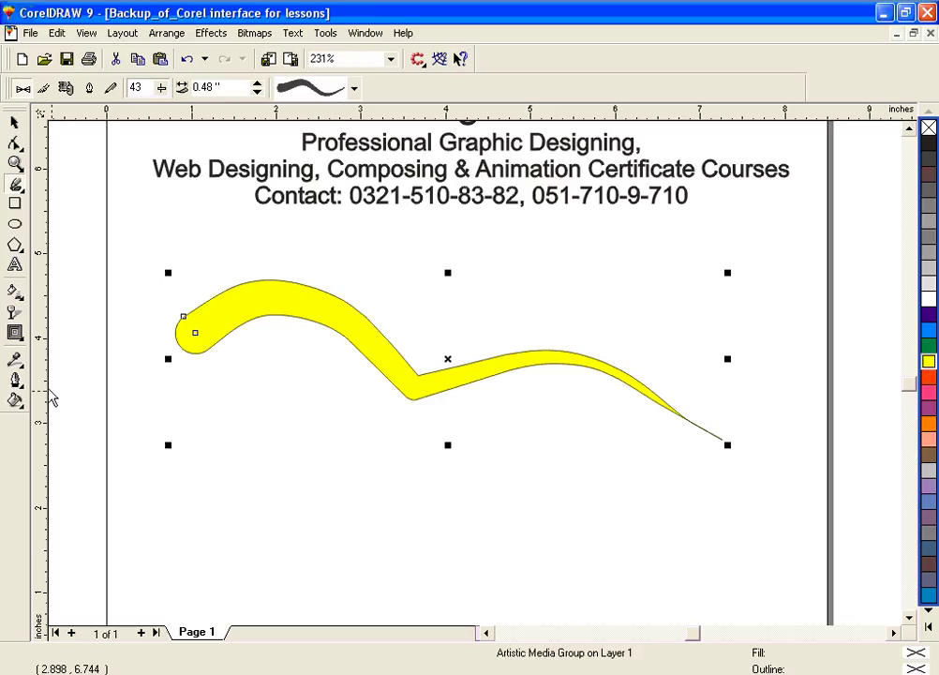
Step: Give the yellow stroke an 8-point red outline in a dash-dot-dot line style
left_click(15, 380)
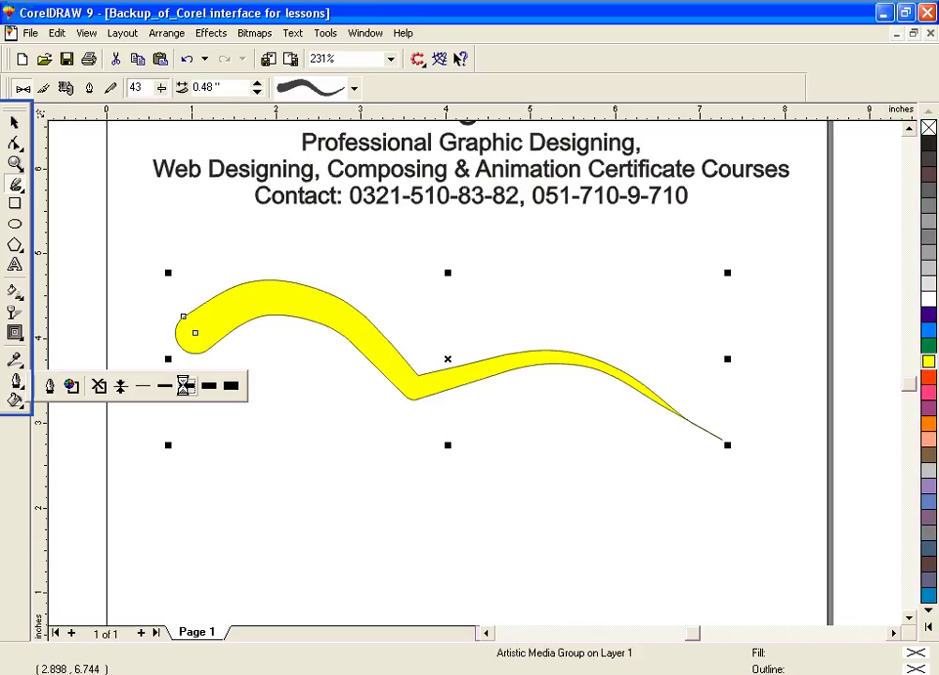
left_click(208, 385)
left_click(15, 381)
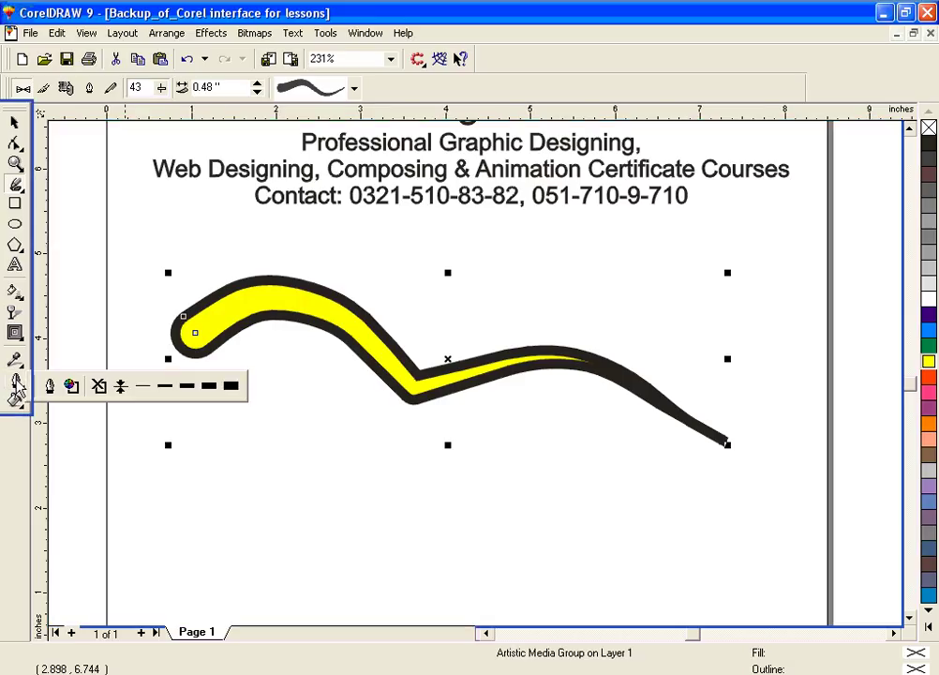
left_click(52, 388)
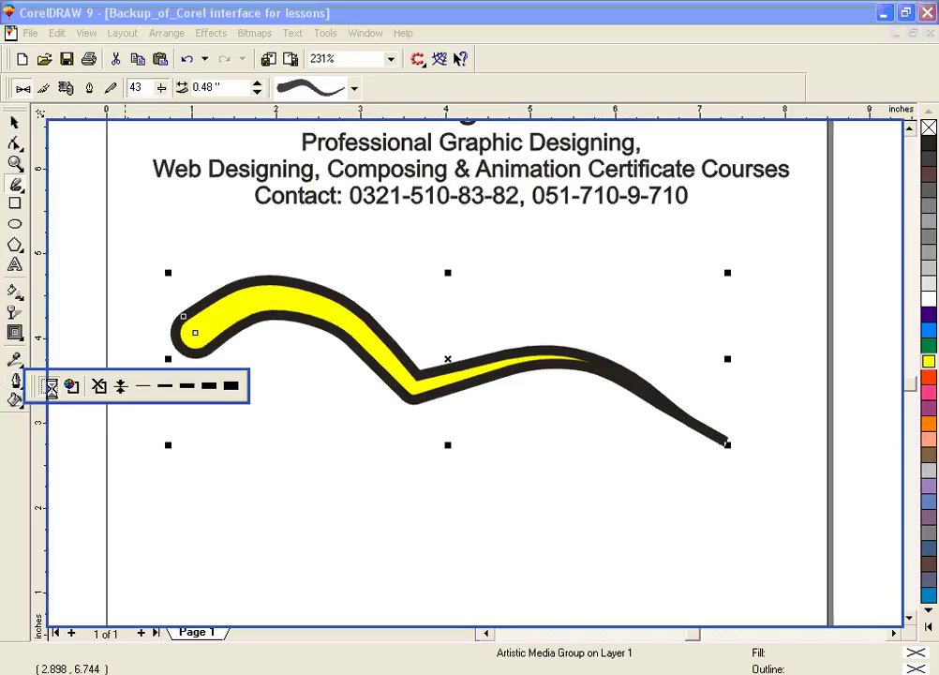
left_click(371, 295)
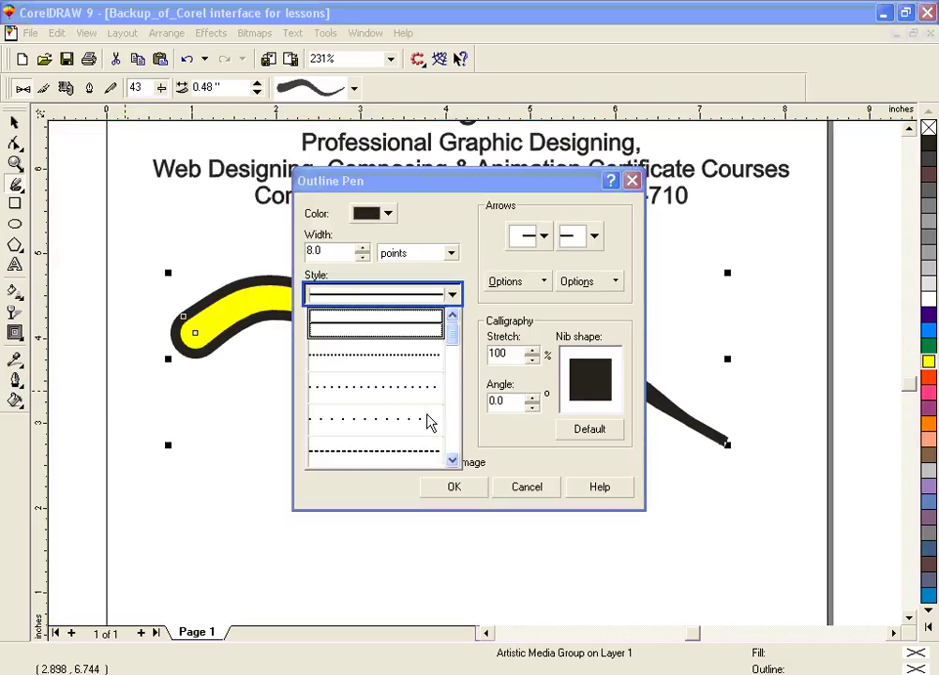
left_click(450, 452)
left_click(450, 452)
left_click(427, 395)
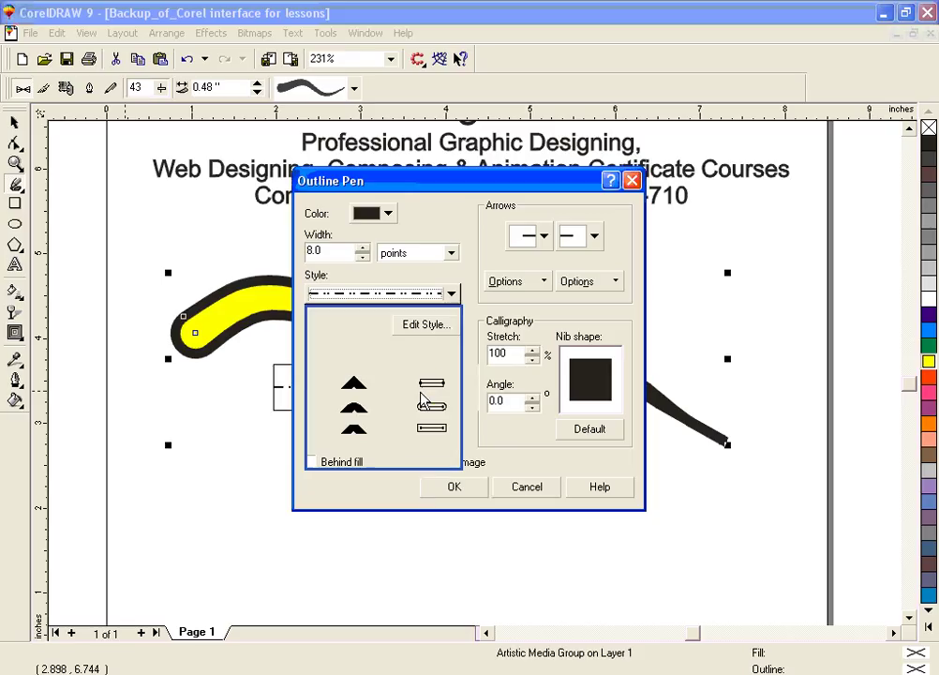
left_click(388, 214)
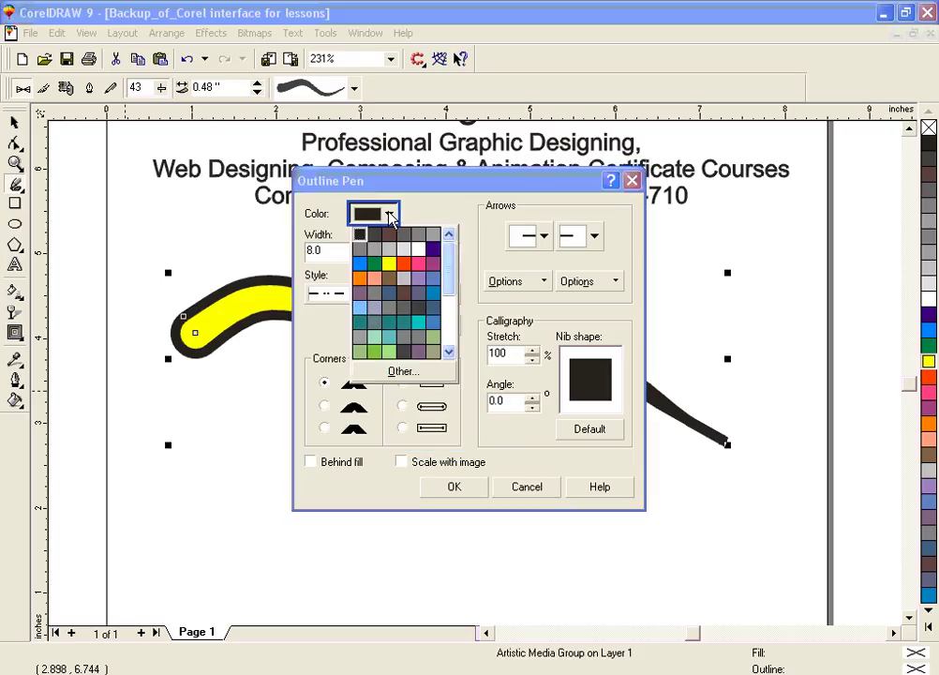
left_click(408, 270)
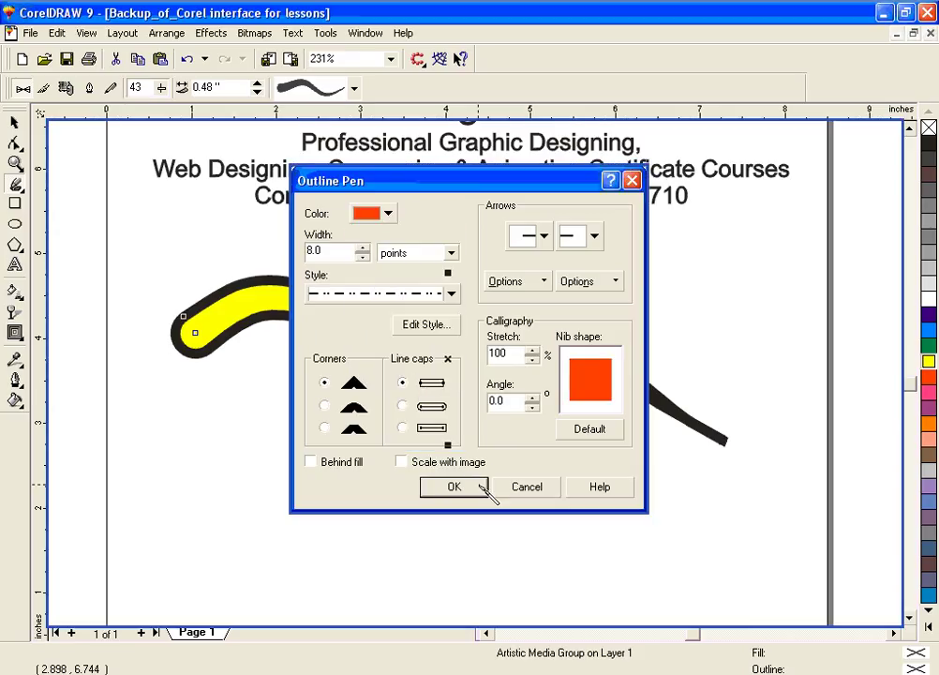
left_click(480, 489)
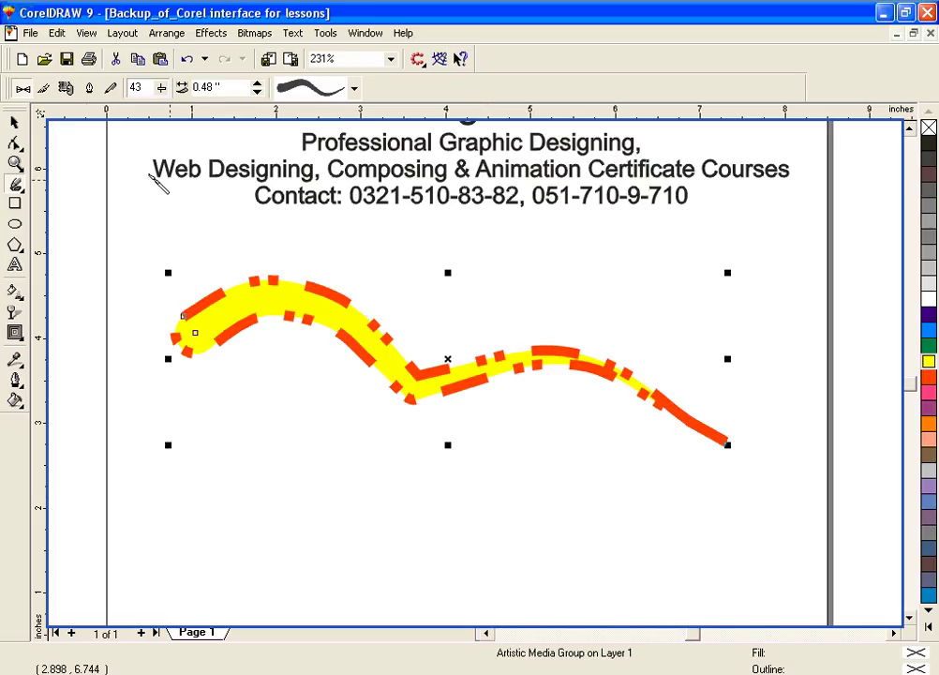
Step: Select the yellow stroke with its dashed red outline and delete it
left_click(14, 123)
left_click_drag(125, 227, 806, 550)
key("Delete")
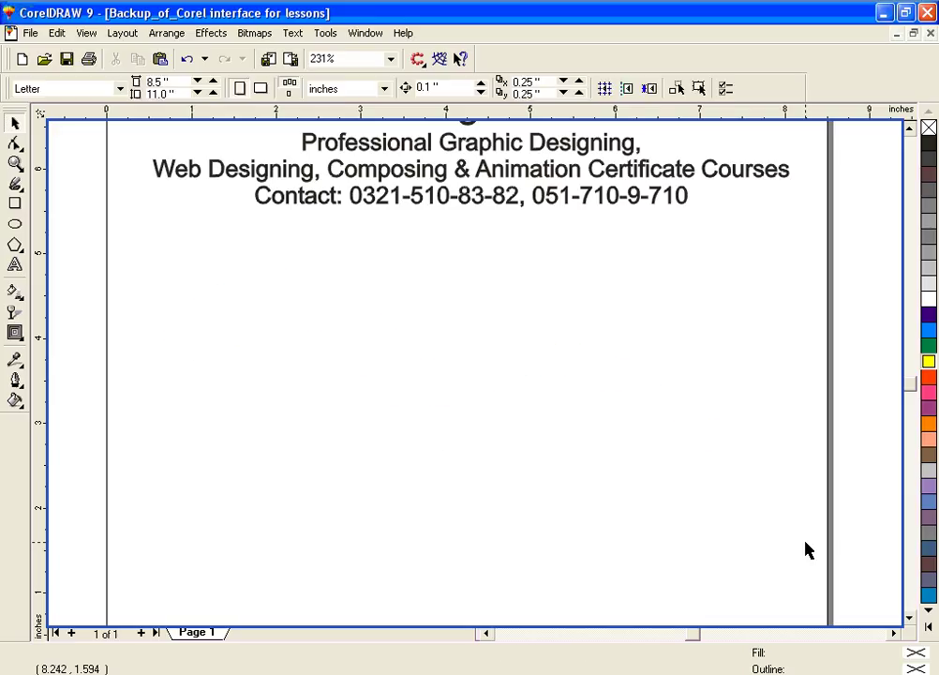
Step: With the Connector Line tool, draw six joined straight lines forming a closed irregular hexagon in the page's empty area
left_click(14, 186)
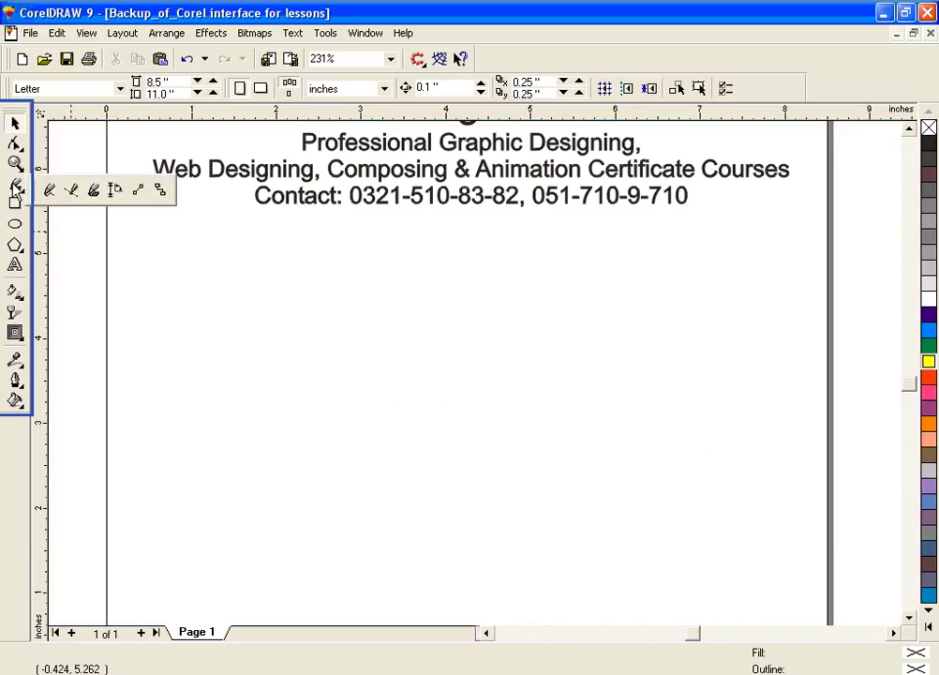
left_click(137, 192)
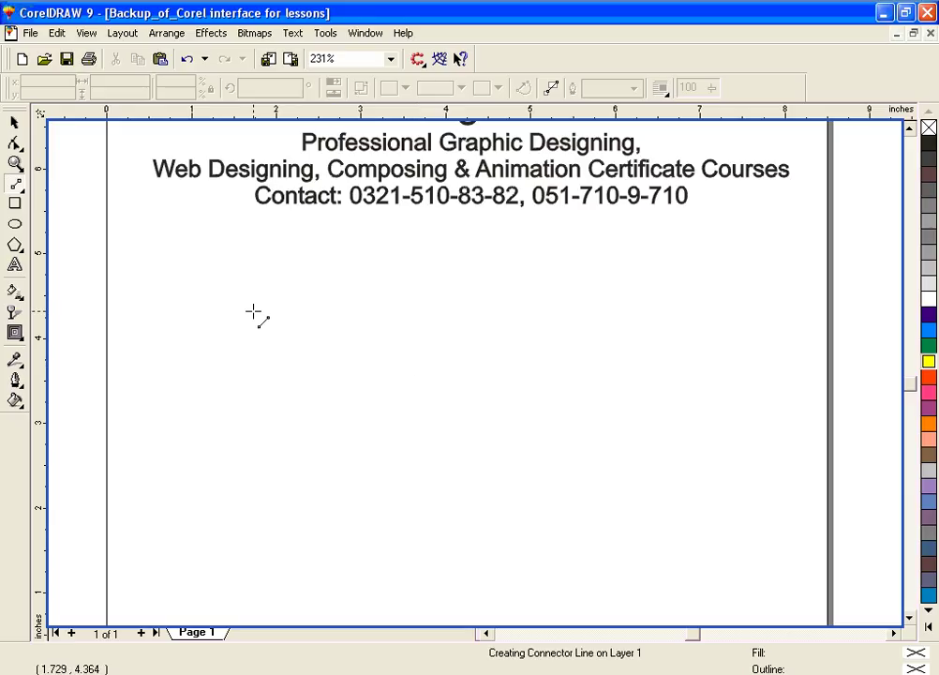
mouse_move(253, 311)
left_mouse_down()
mouse_move(611, 314)
mouse_move(537, 417)
mouse_move(361, 486)
mouse_move(541, 400)
mouse_move(497, 414)
mouse_move(482, 390)
mouse_move(595, 317)
mouse_move(504, 354)
mouse_move(581, 321)
mouse_move(553, 300)
mouse_move(578, 300)
mouse_move(679, 489)
mouse_move(529, 539)
mouse_move(367, 497)
mouse_move(706, 406)
mouse_move(485, 461)
mouse_move(400, 462)
mouse_move(256, 396)
mouse_move(183, 319)
mouse_move(257, 309)
left_mouse_up()
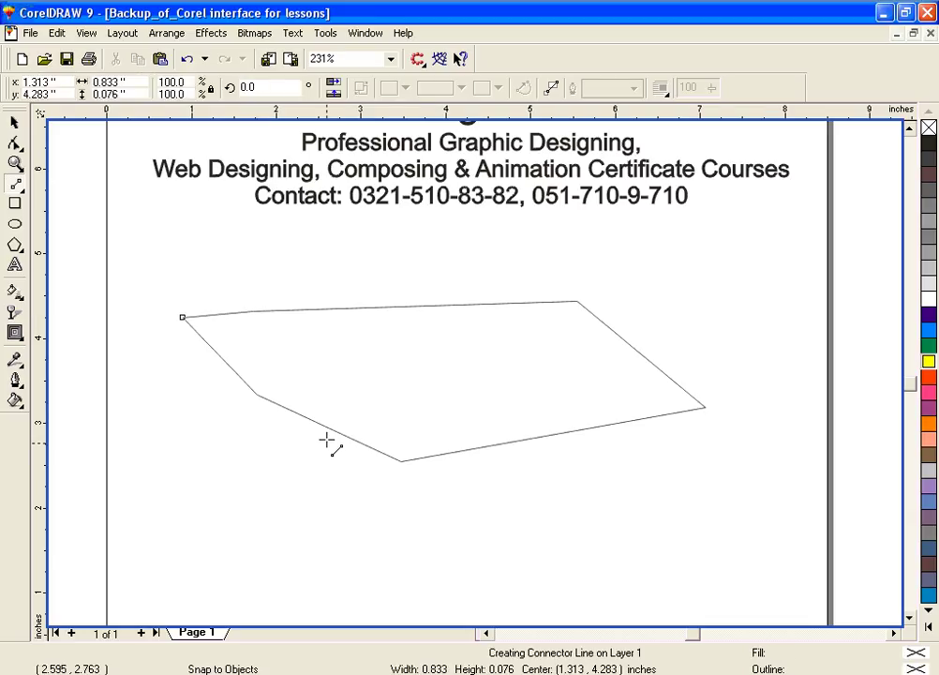
Step: Undo the last two connector lines and delete the remaining ones
key("ctrl+z")
key("ctrl+z")
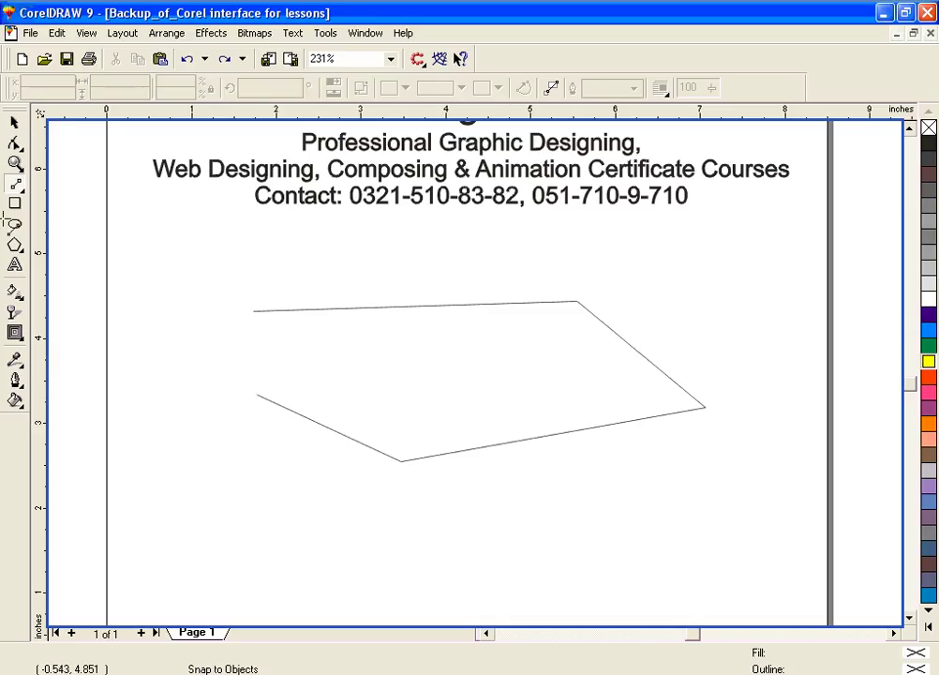
left_click(13, 125)
left_click_drag(180, 252, 738, 519)
key("Delete")
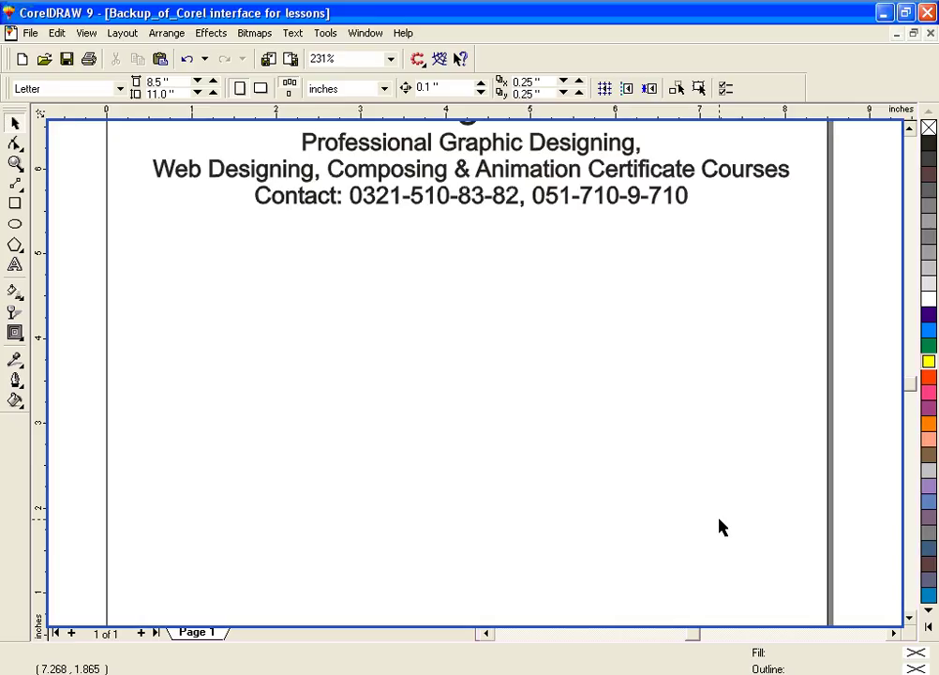
left_click(17, 246)
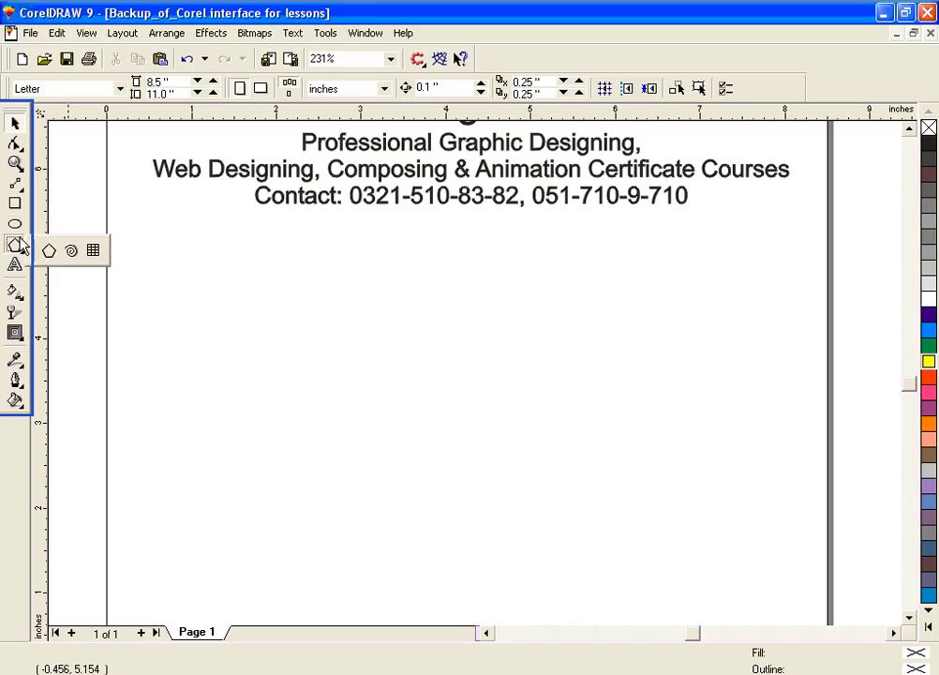
left_click(81, 206)
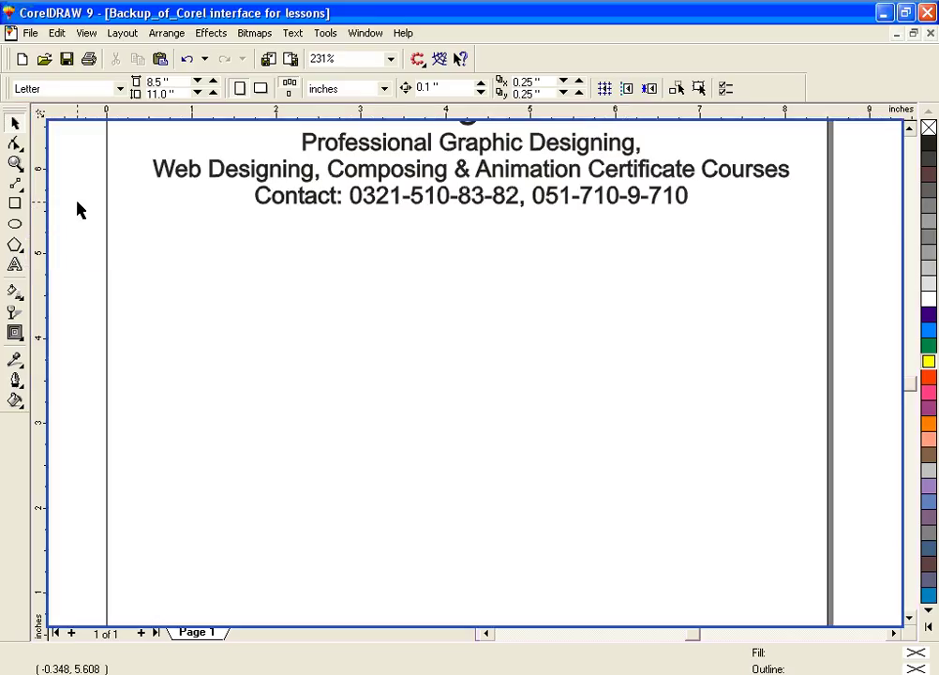